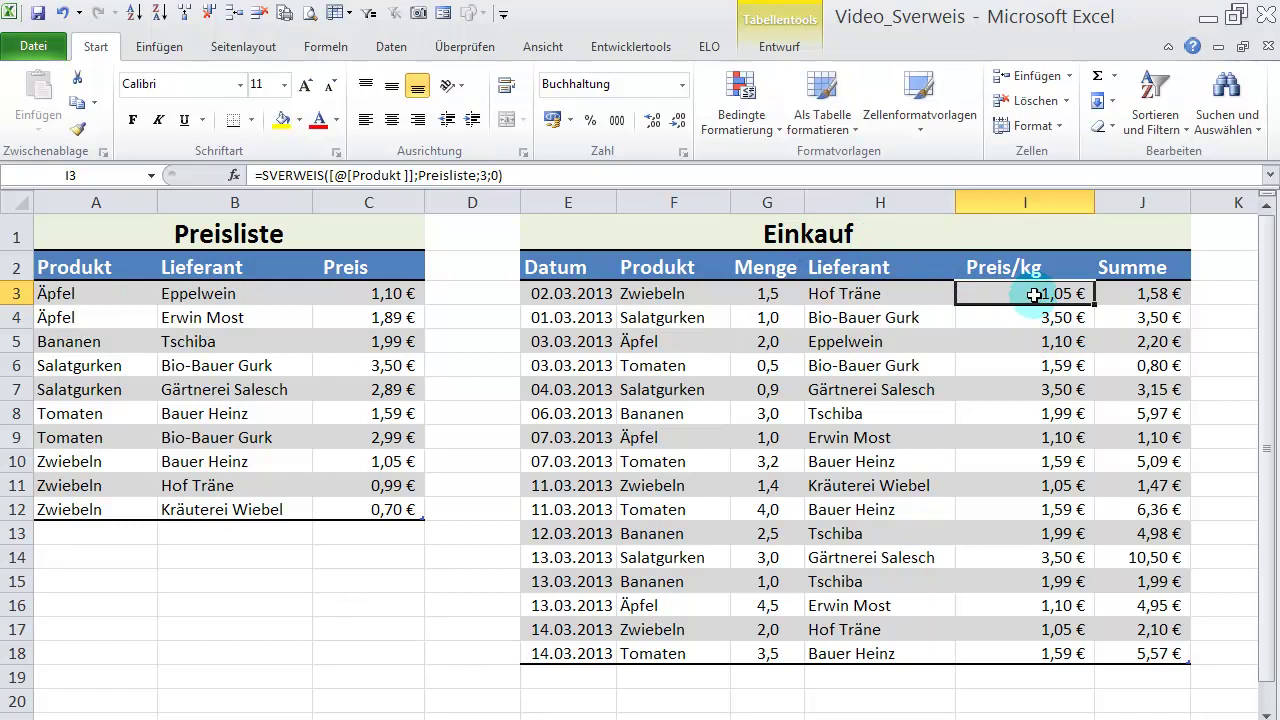
Inspect the first Preis/kg formula and compare its 1,05 € with both Zwiebeln rows in Preisliste
{"action": "double_click", "coordinate": [1033, 295]}
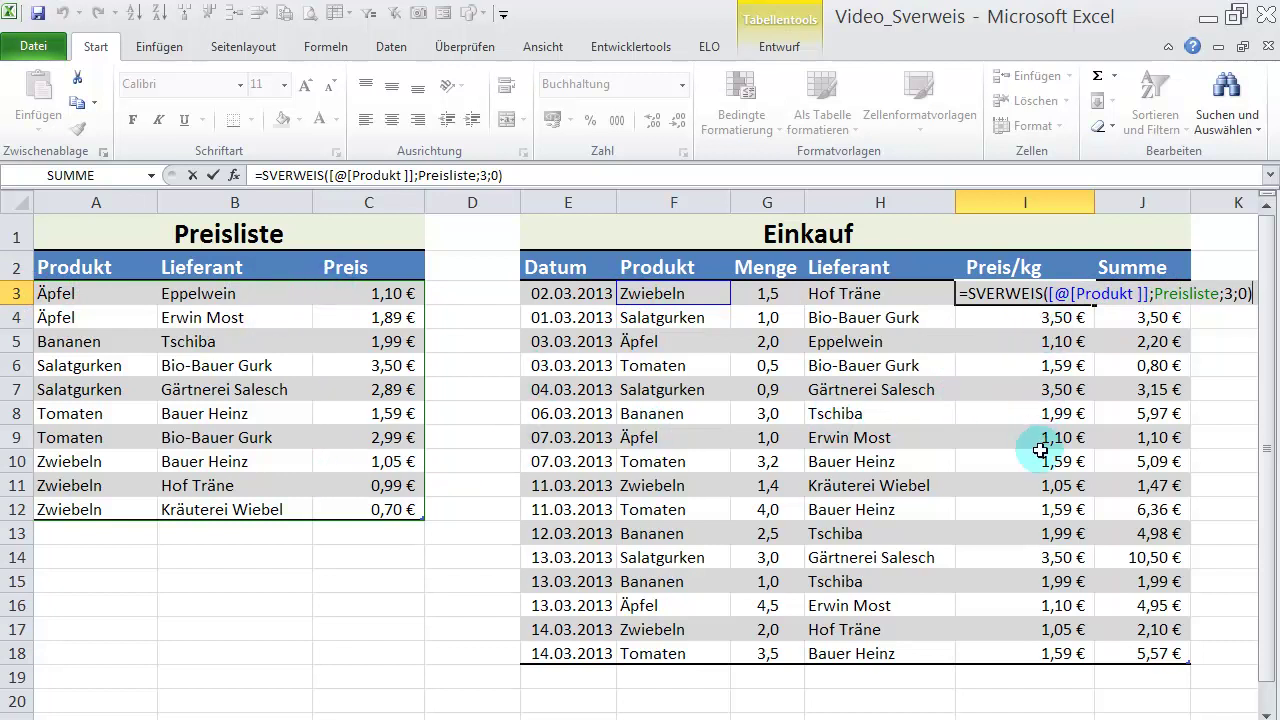
{"action": "left_click", "coordinate": [1050, 330]}
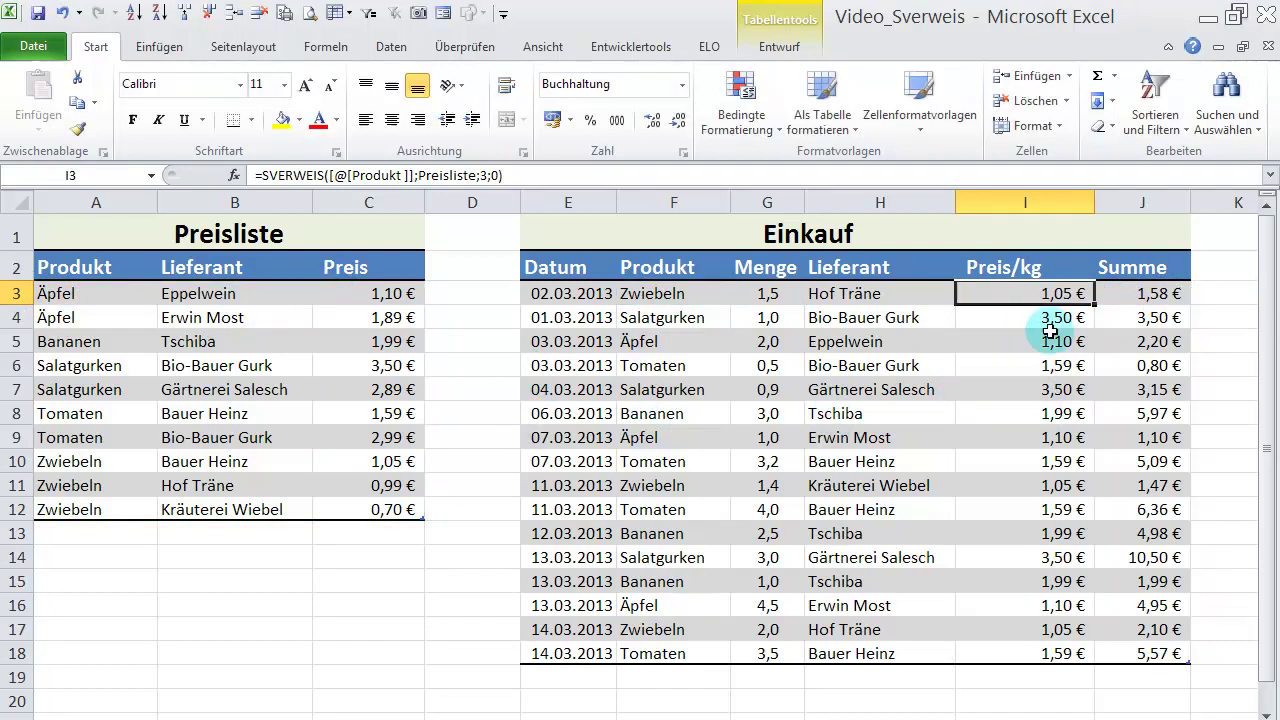
{"action": "left_click", "coordinate": [643, 293]}
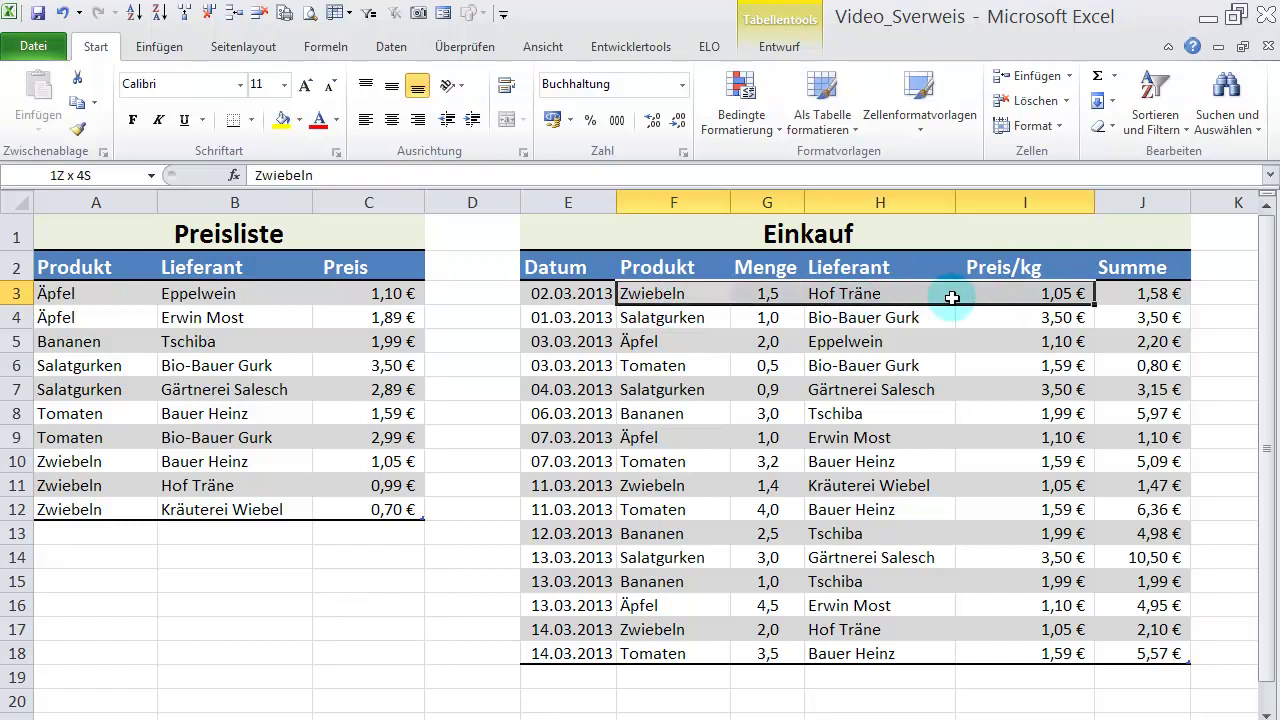
{"action": "left_click_drag", "start_coordinate": [643, 297], "coordinate": [1030, 297]}
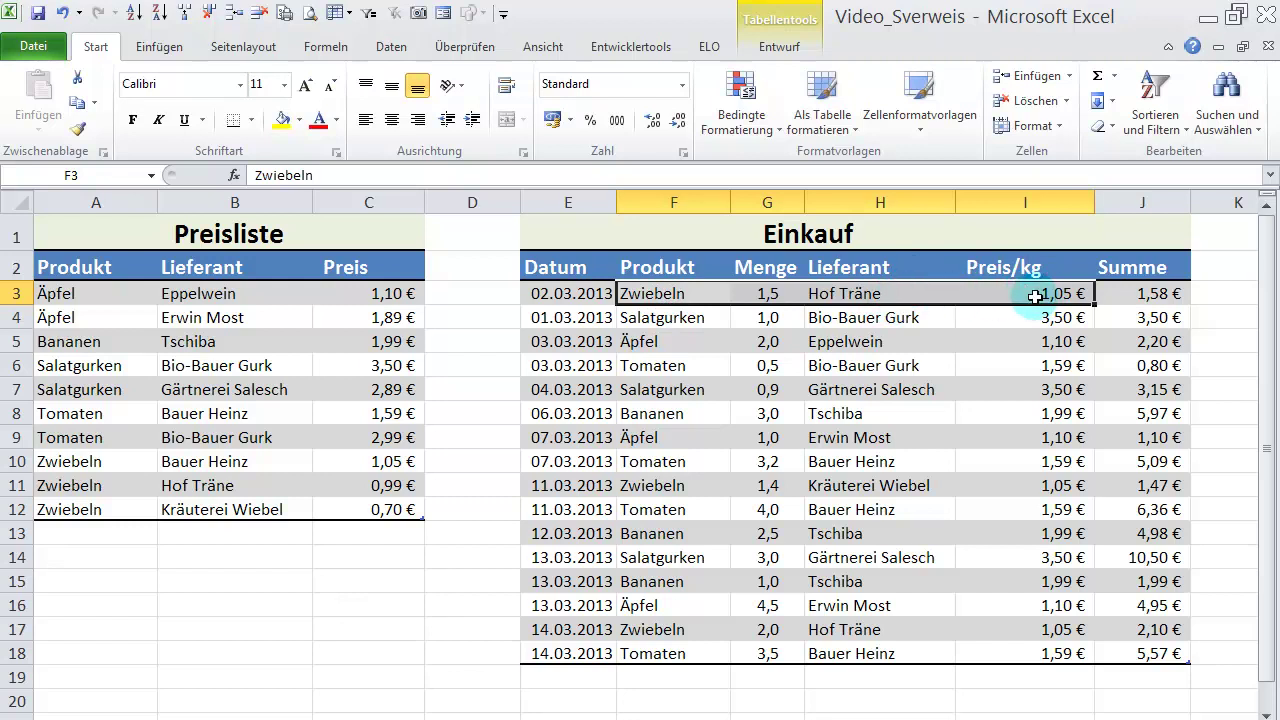
{"action": "left_click_drag", "start_coordinate": [60, 485], "coordinate": [400, 488]}
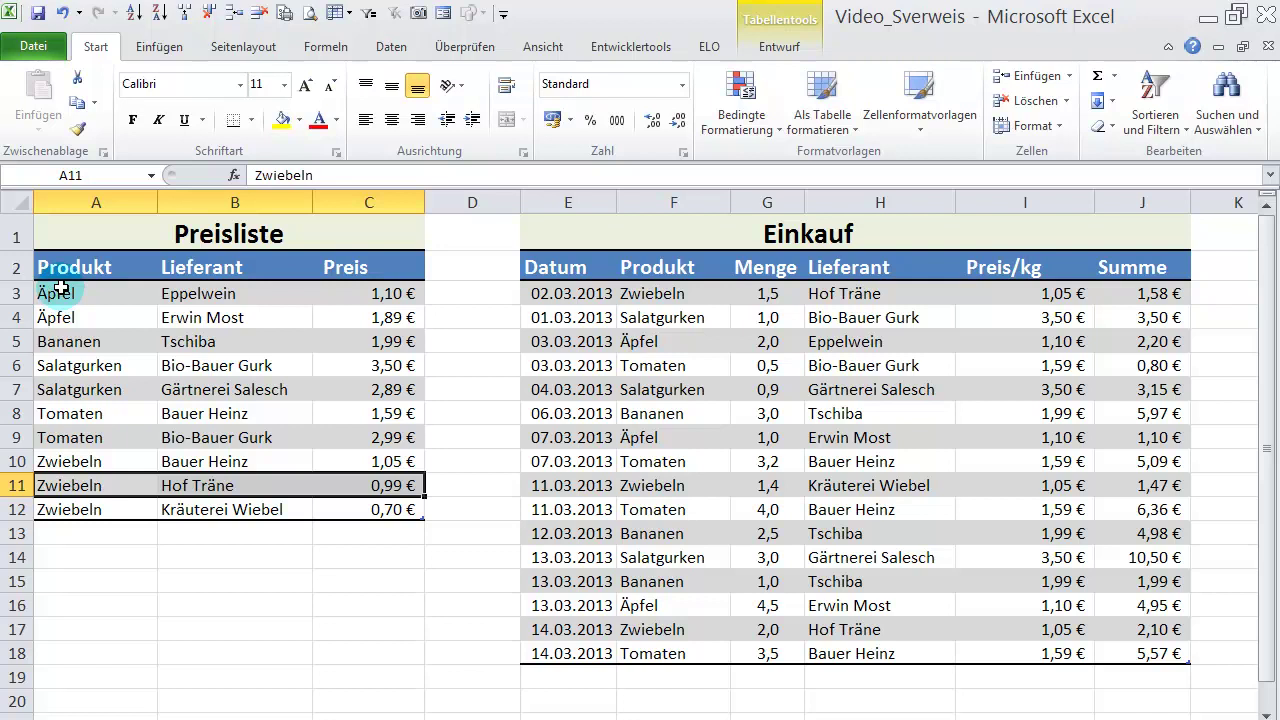
{"action": "left_click", "coordinate": [63, 458]}
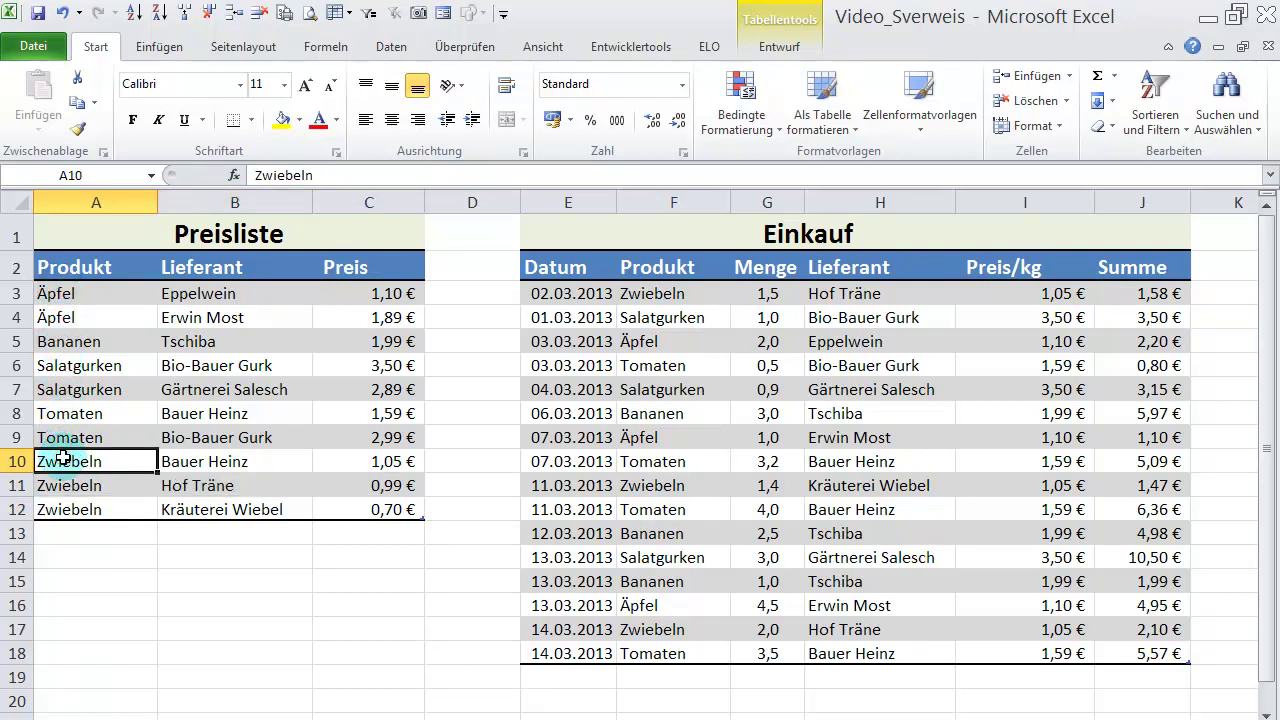
{"action": "left_click", "coordinate": [394, 469]}
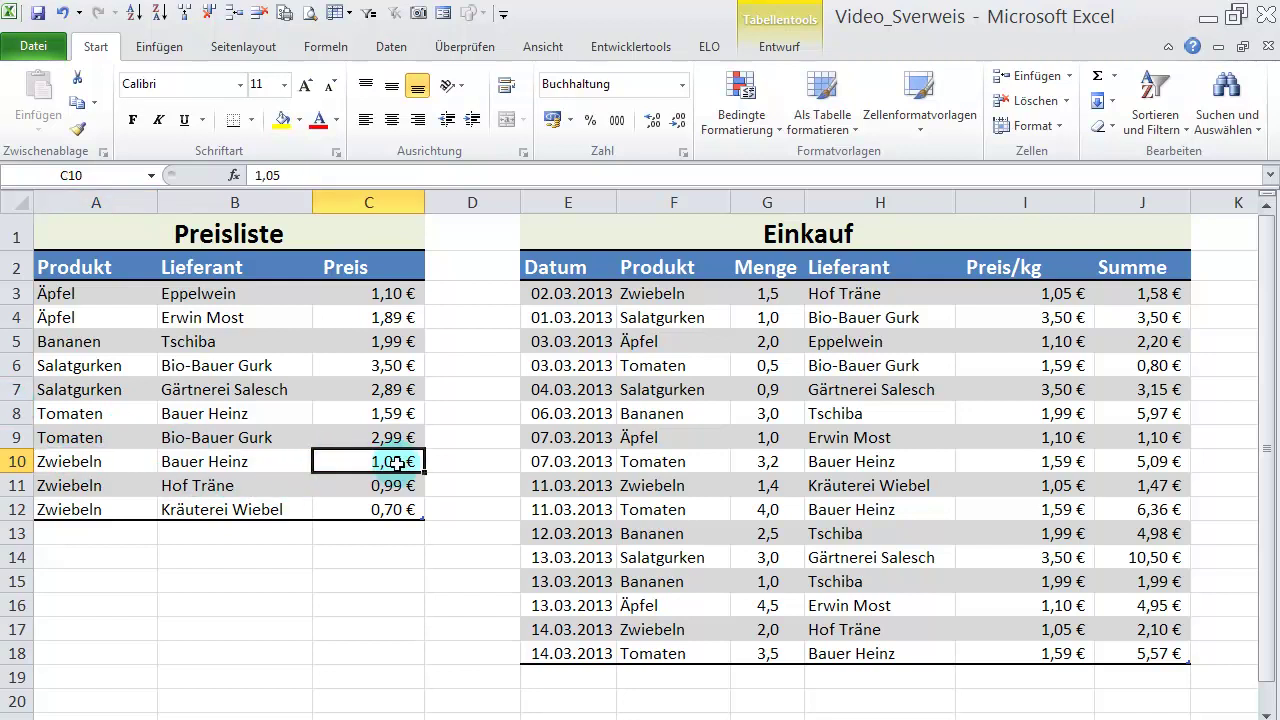
Recheck the first purchase's Zwiebeln and Hof Träne, then open its Preis/kg formula for editing
{"action": "left_click", "coordinate": [1048, 293]}
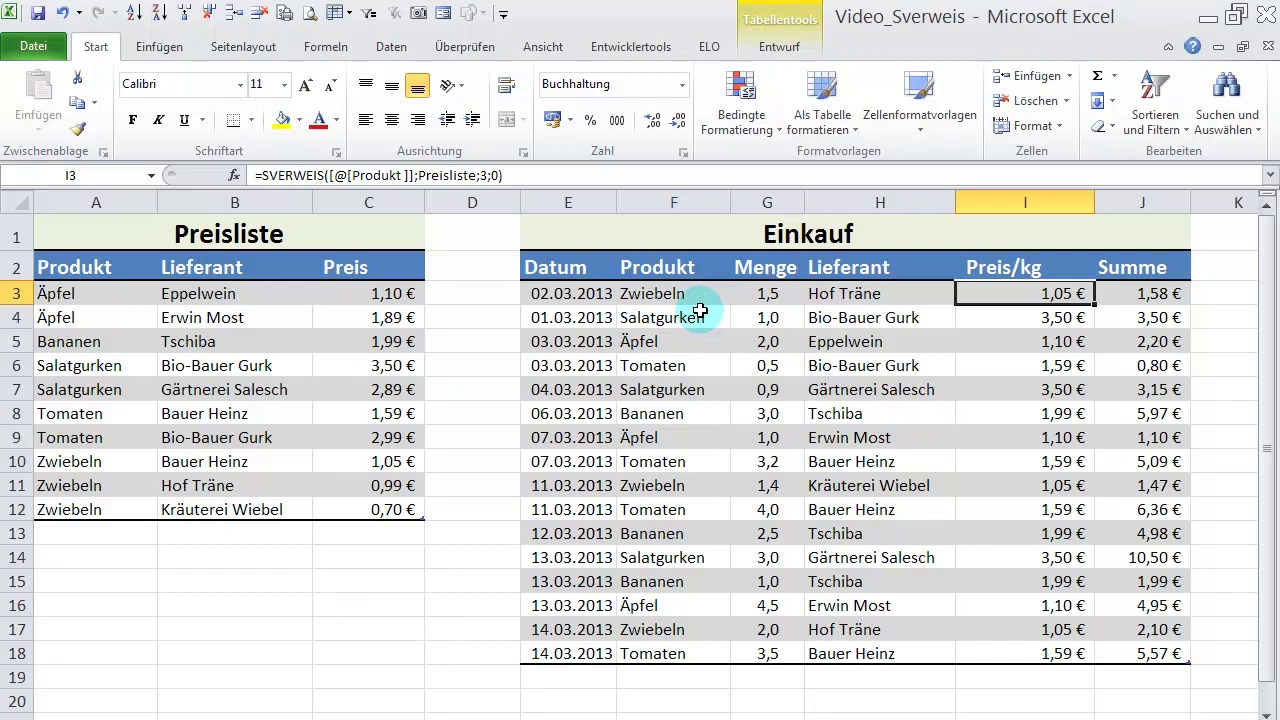
{"action": "left_click", "coordinate": [655, 292]}
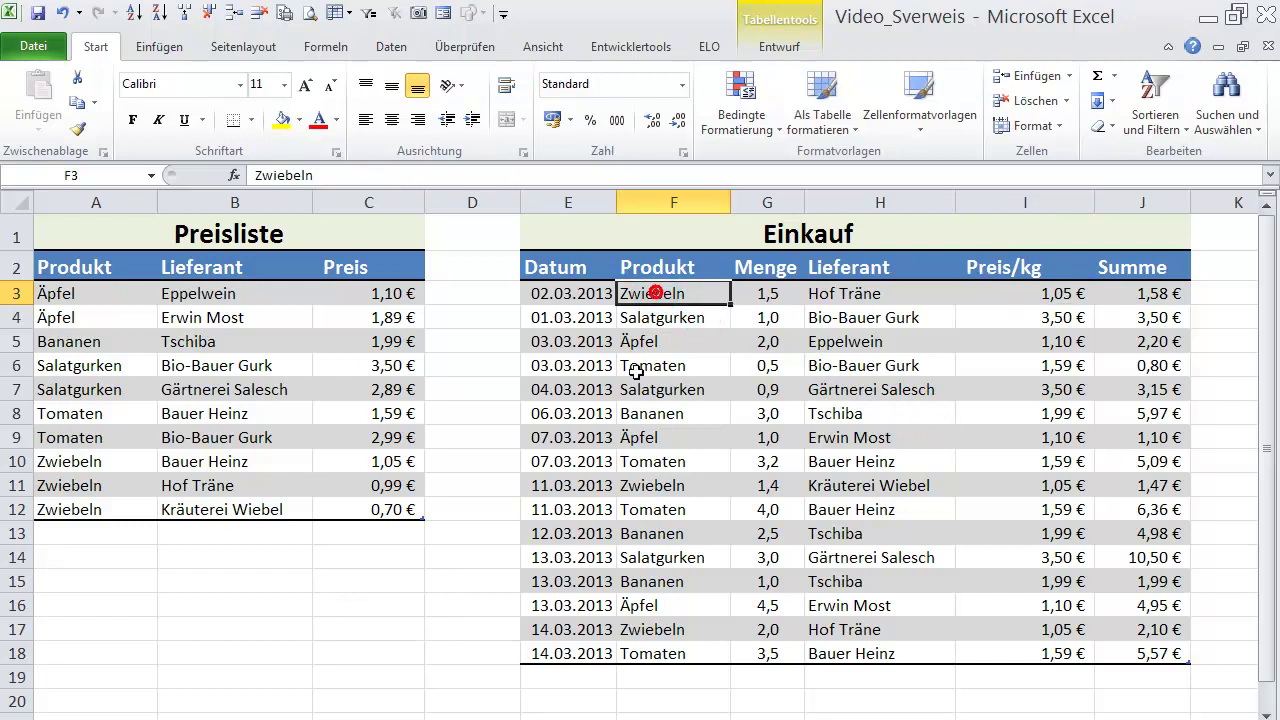
{"action": "left_click", "coordinate": [842, 294]}
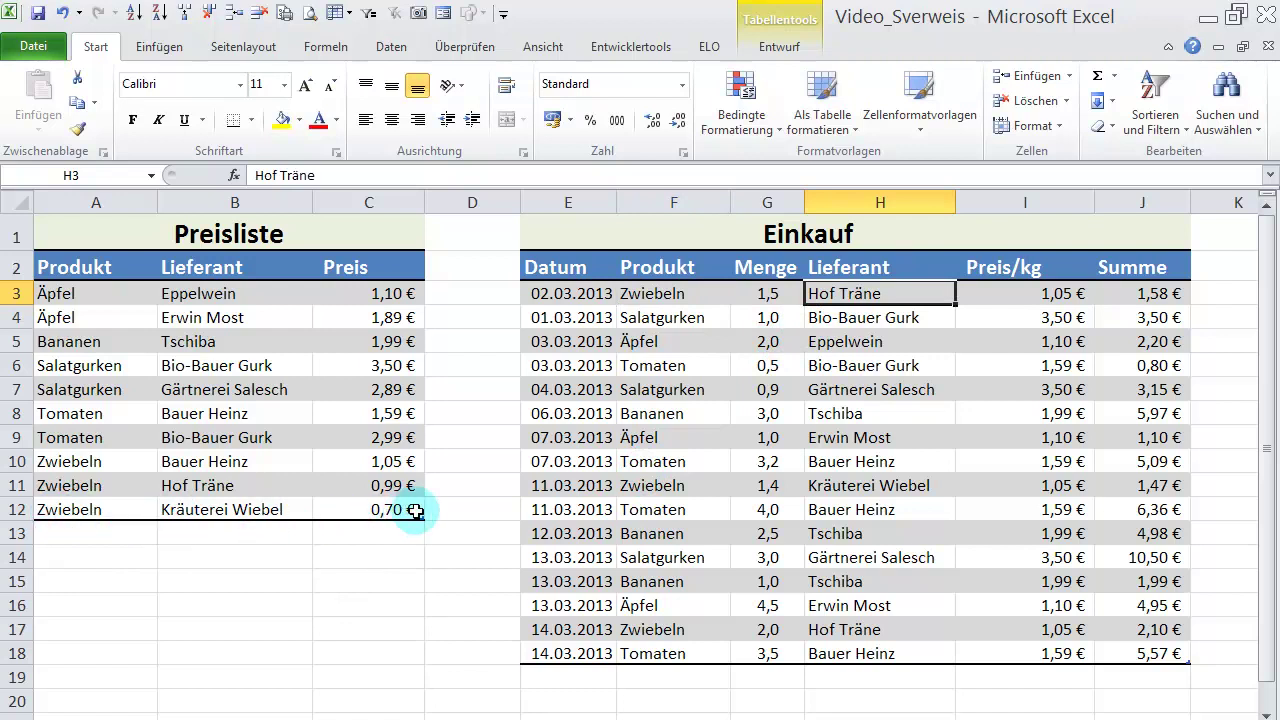
{"action": "left_click", "coordinate": [1004, 294]}
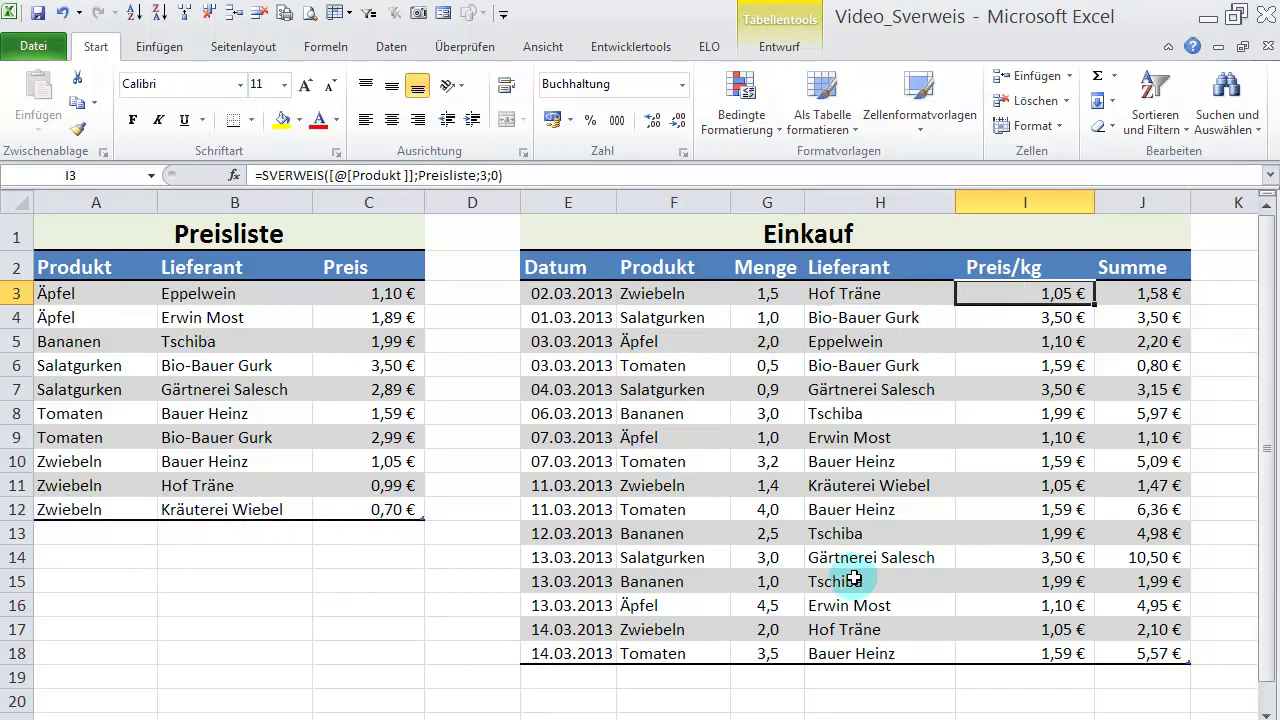
{"action": "left_click", "coordinate": [412, 176]}
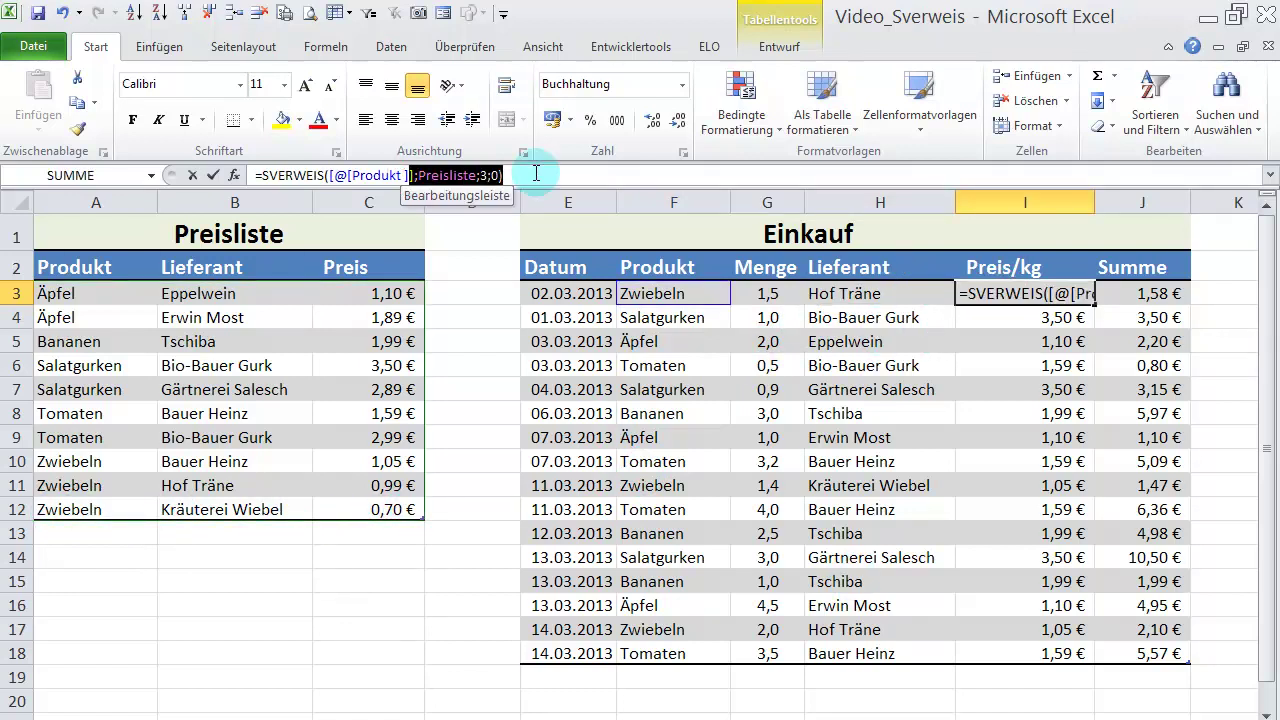
{"action": "left_click_drag", "start_coordinate": [412, 175], "coordinate": [514, 175]}
{"action": "key", "text": "Delete"}
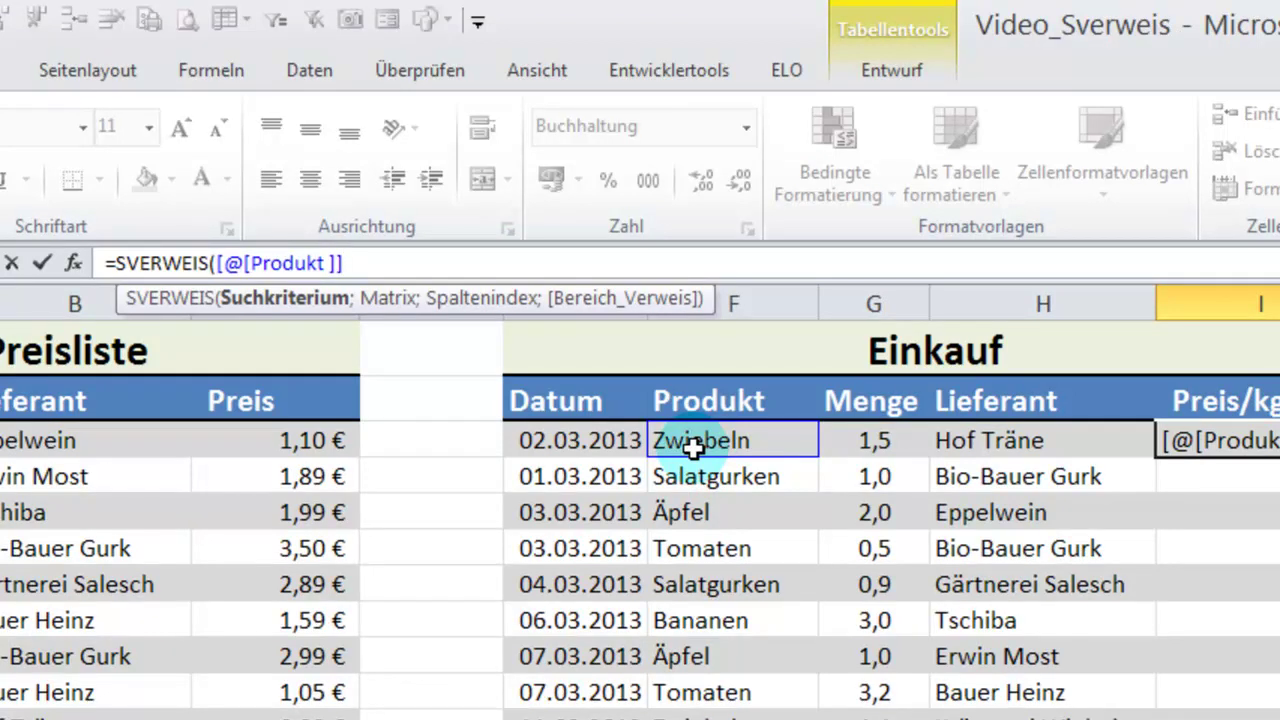
{"action": "type", "text": "&"}
{"action": "left_click", "coordinate": [990, 440]}
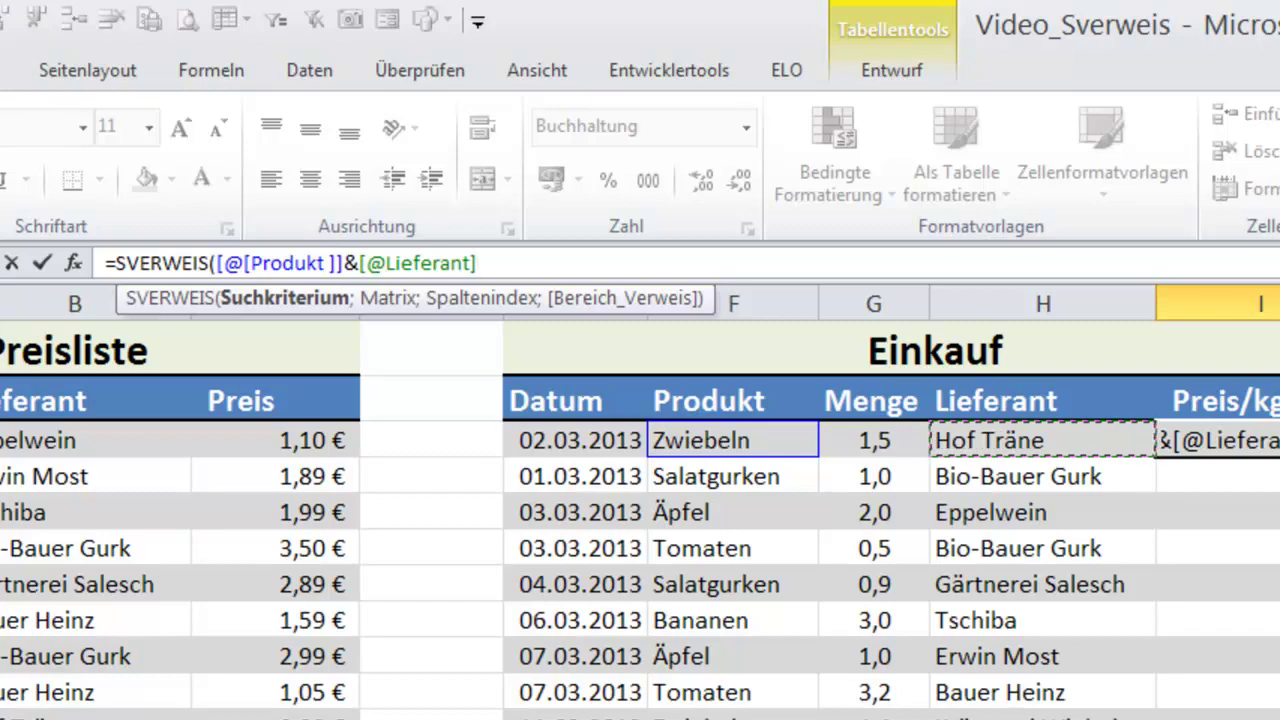
{"action": "type", "text": ";"}
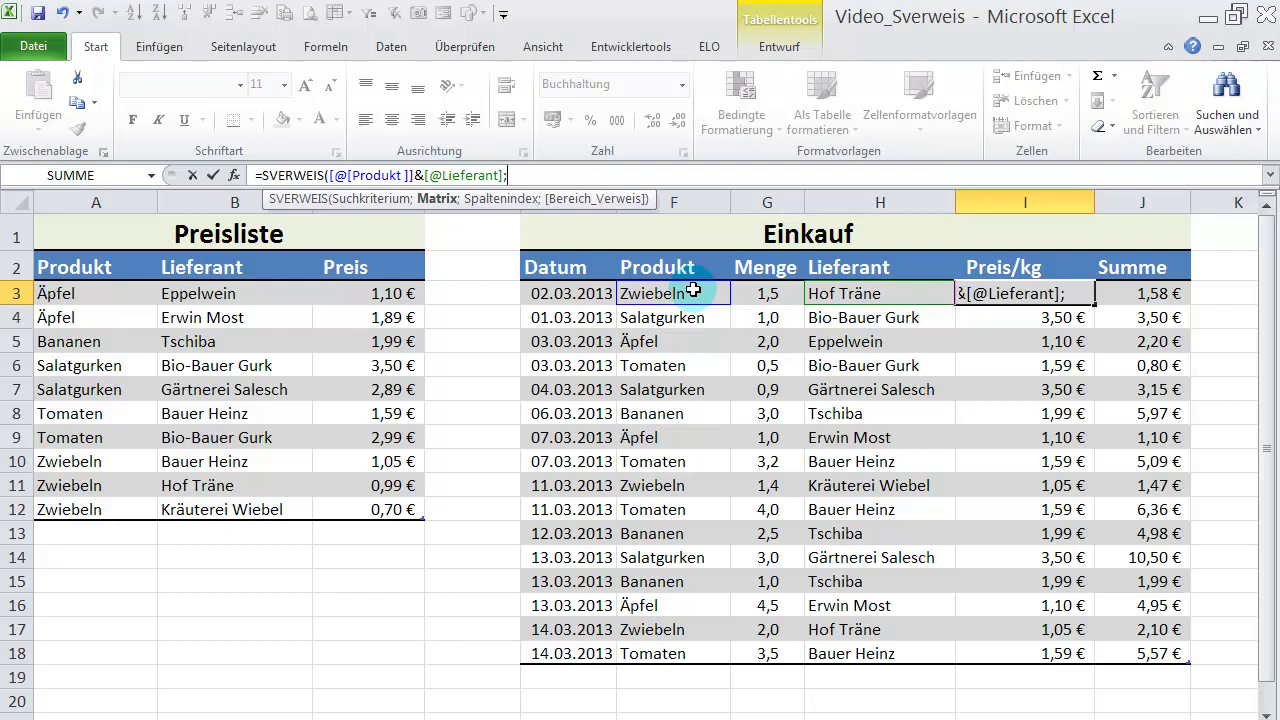
Set the lookup range to Preisliste Produkt joined with Lieferant:Preis, returning column 2, exact match
{"action": "left_click_drag", "start_coordinate": [65, 293], "coordinate": [66, 505]}
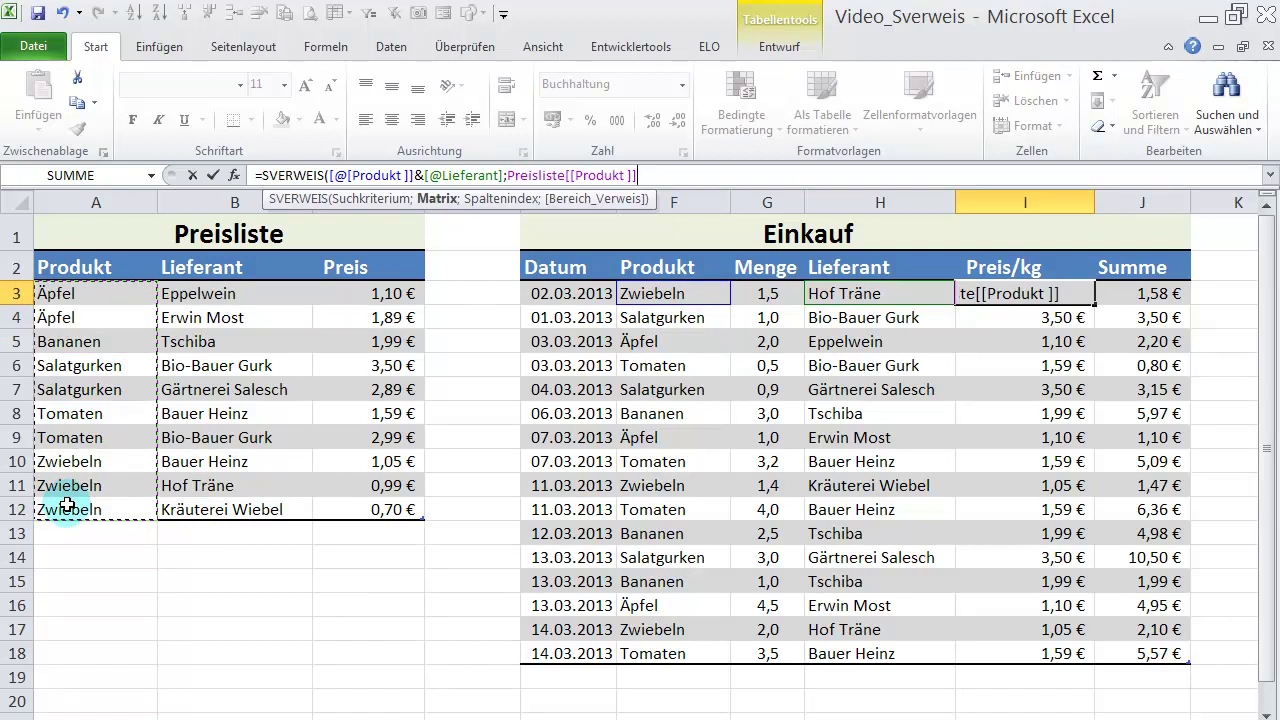
{"action": "type", "text": "&"}
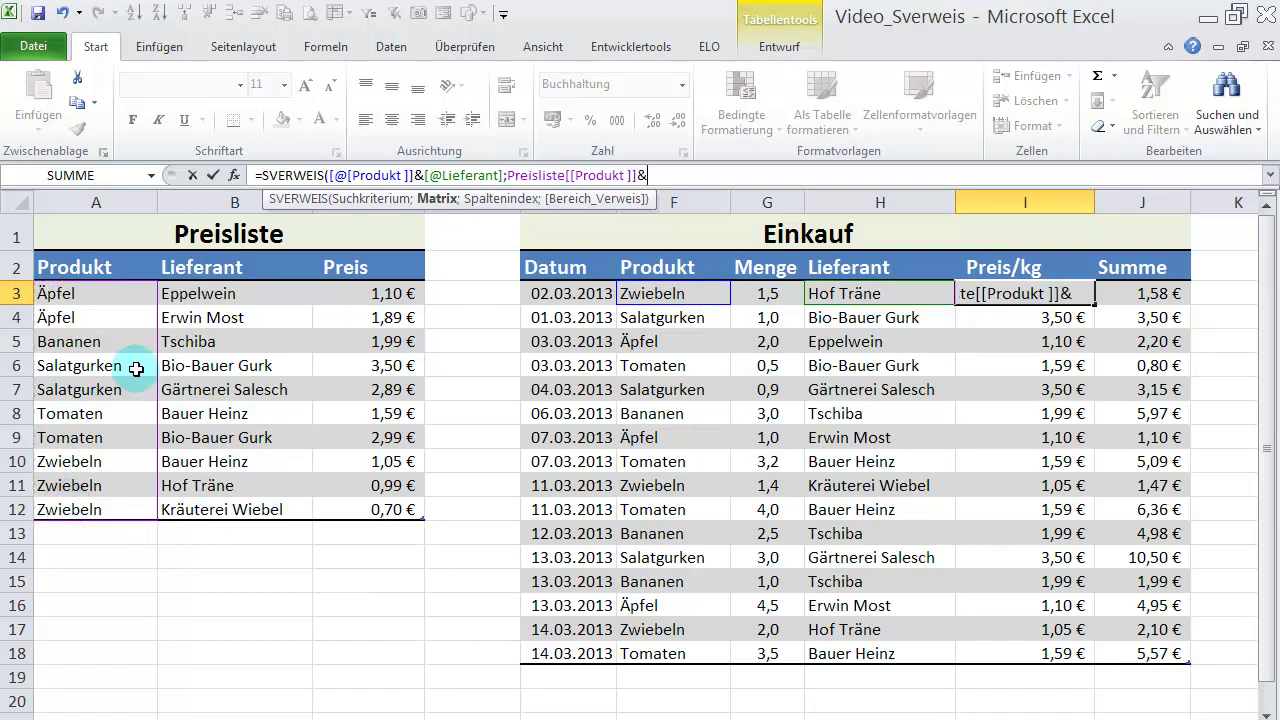
{"action": "mouse_move", "coordinate": [187, 293]}
{"action": "left_mouse_down"}
{"action": "mouse_move", "coordinate": [372, 353]}
{"action": "mouse_move", "coordinate": [384, 505]}
{"action": "left_mouse_up"}
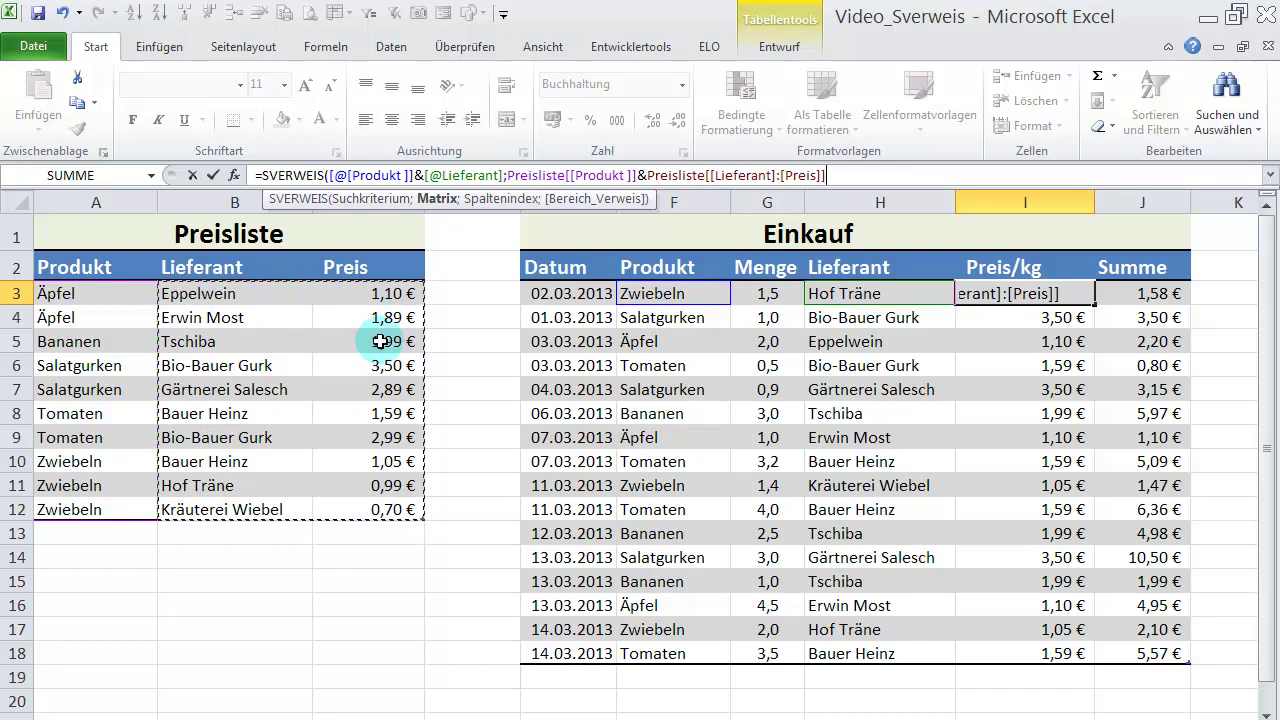
{"action": "type", "text": ";2"}
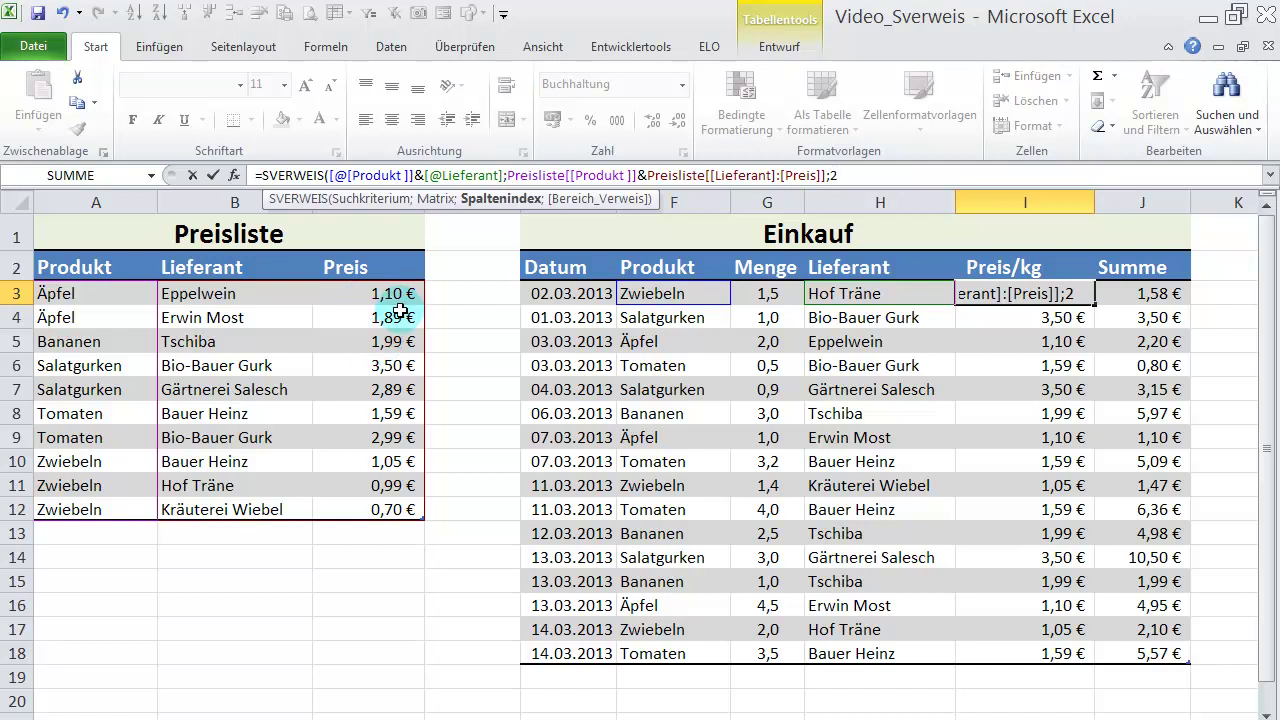
{"action": "type", "text": ";"}
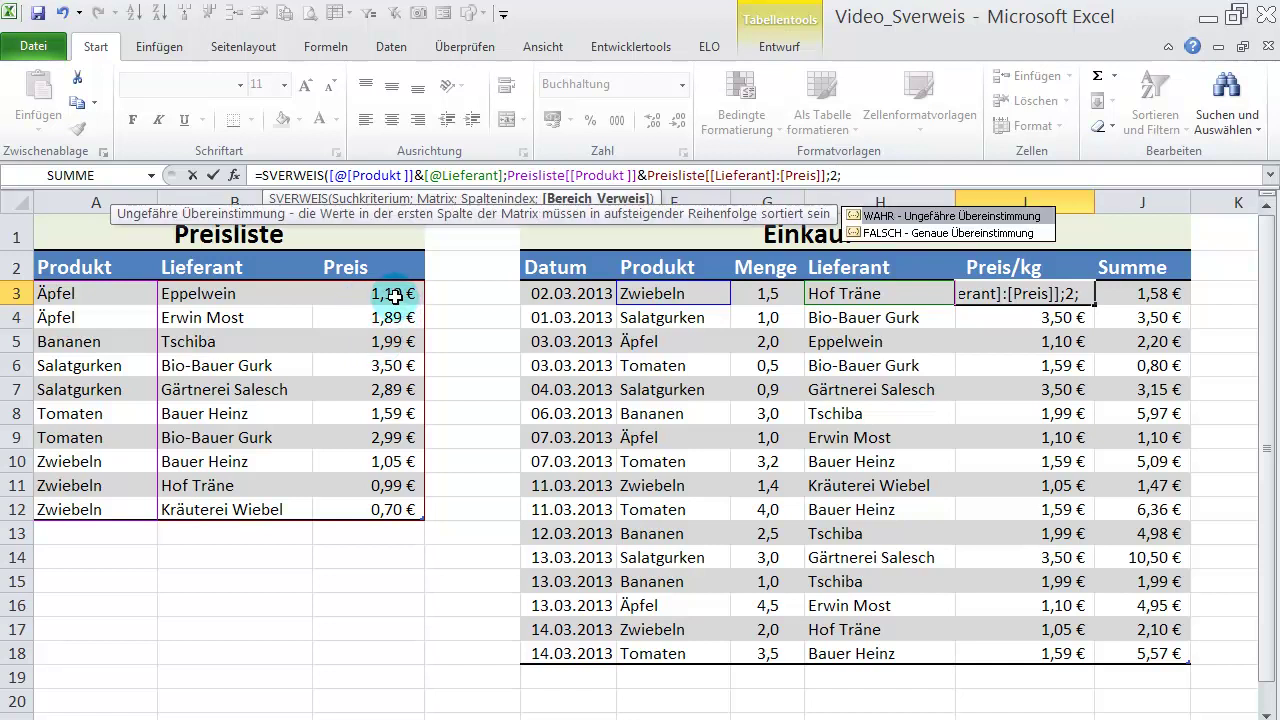
{"action": "type", "text": "0)"}
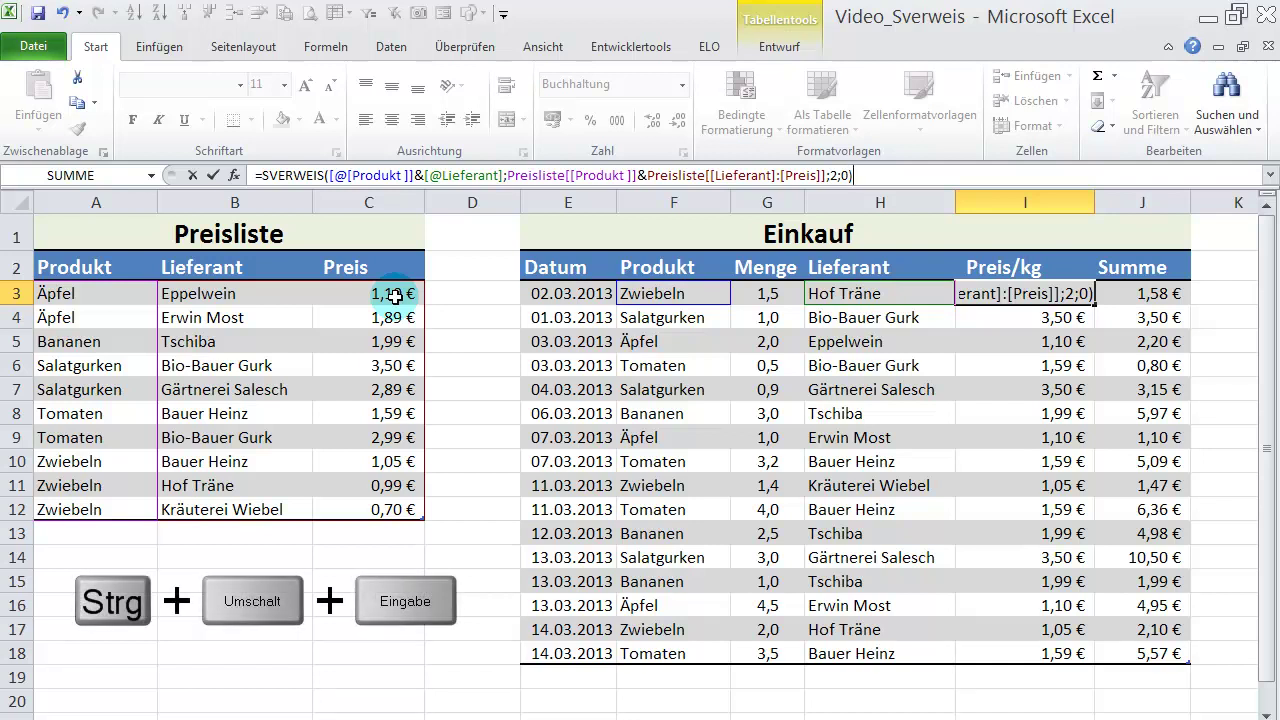
Confirm the combined SVERWEIS in I3 as an array formula with Ctrl+Shift+Enter
{"action": "key", "text": "ctrl+shift+Return"}
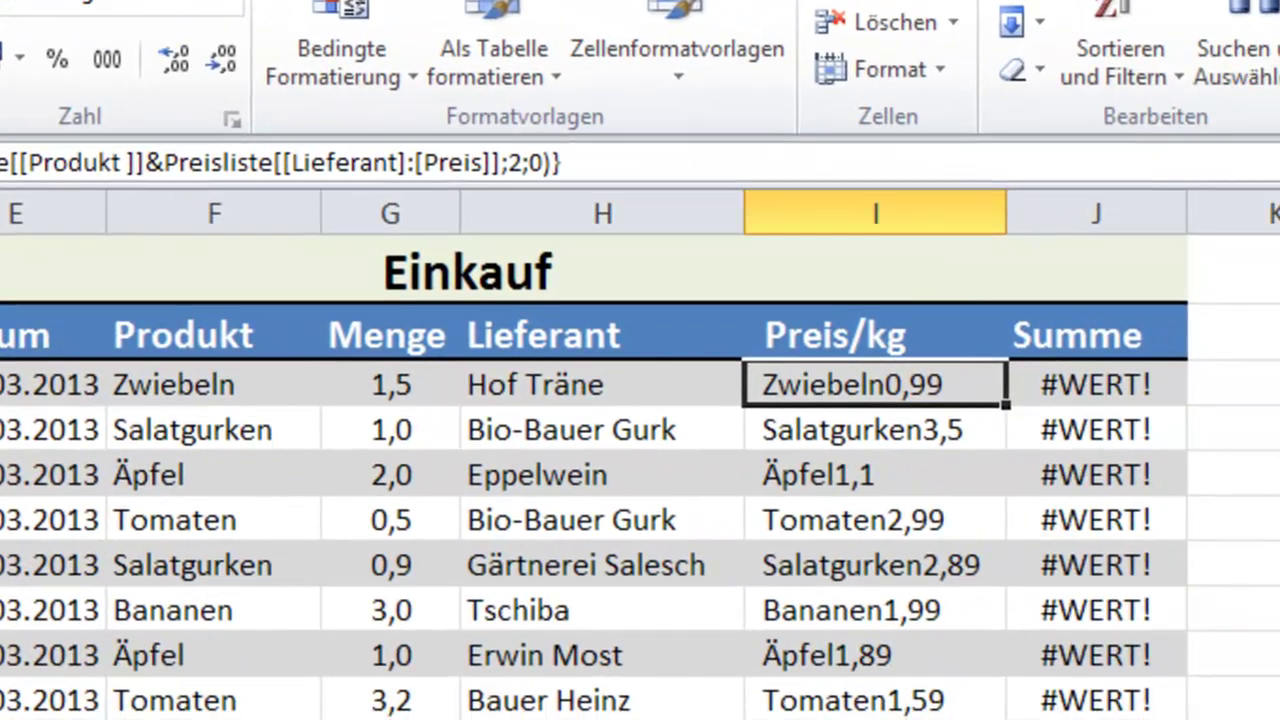
Insert wechseln( before the SVERWEIS lookup in I3 and bring up its Funktionsargumente dialog
{"action": "key", "text": "F2"}
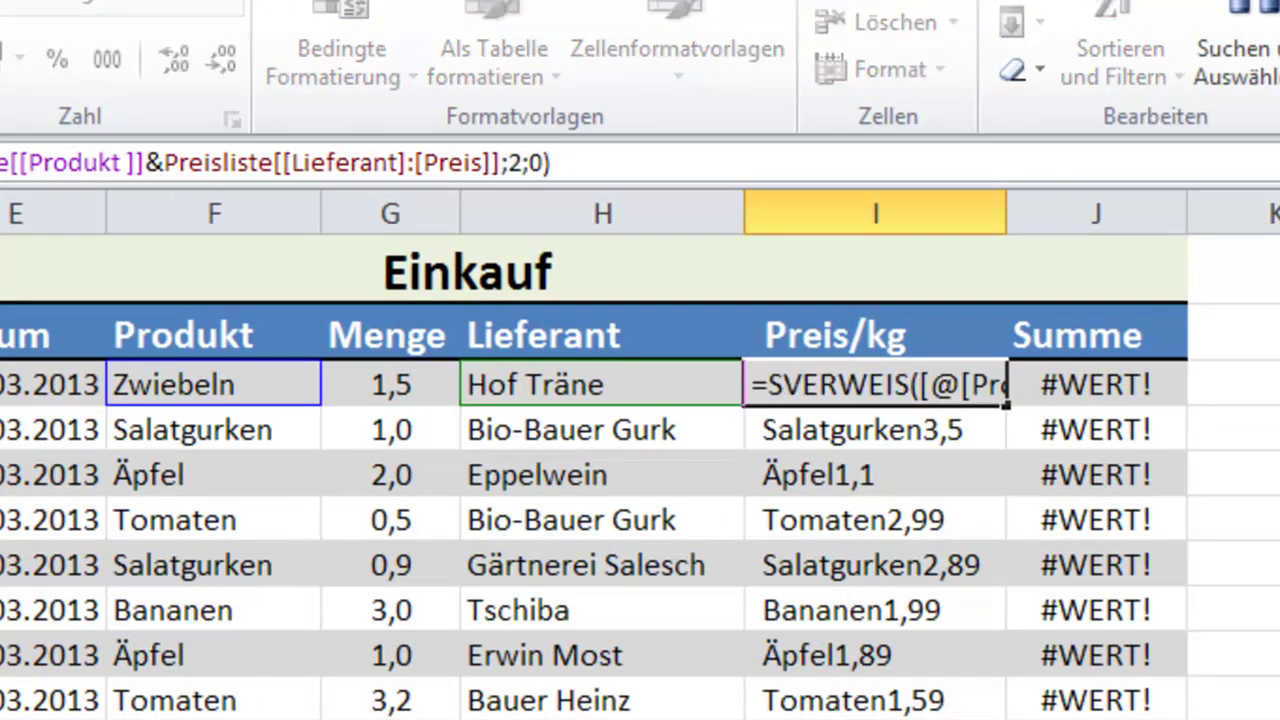
{"action": "type", "text": "we"}
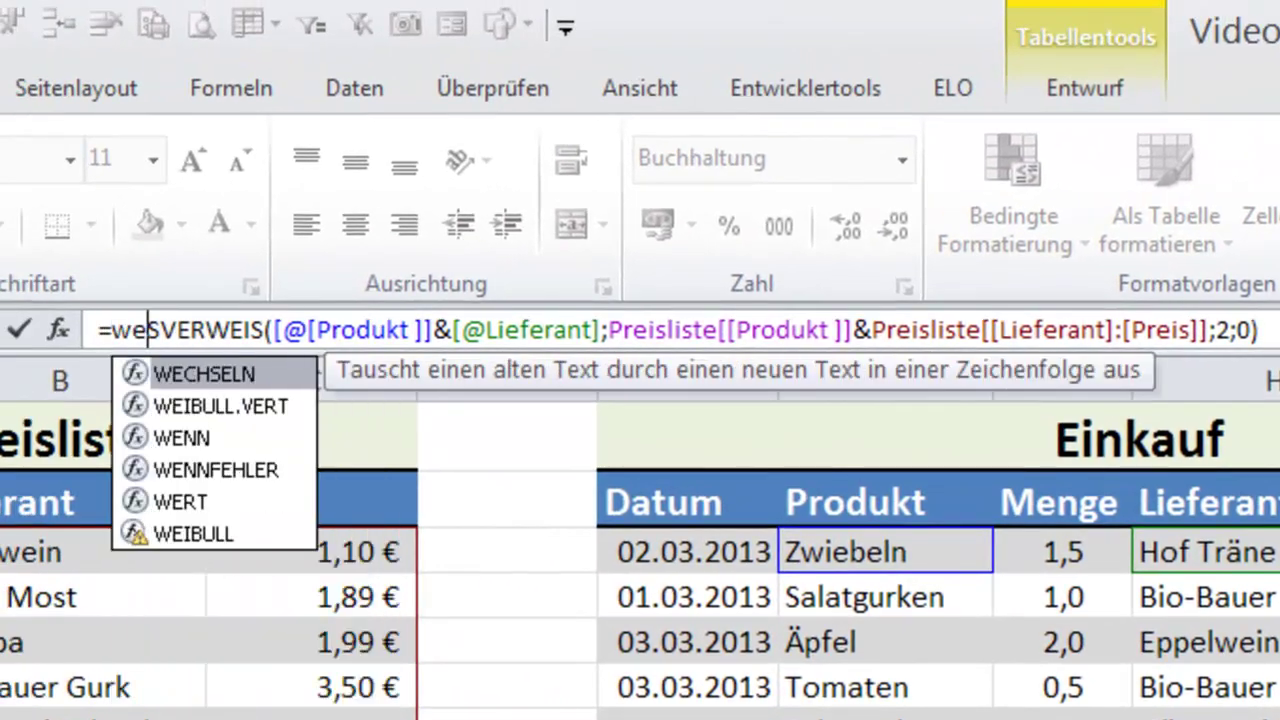
{"action": "type", "text": "chseln"}
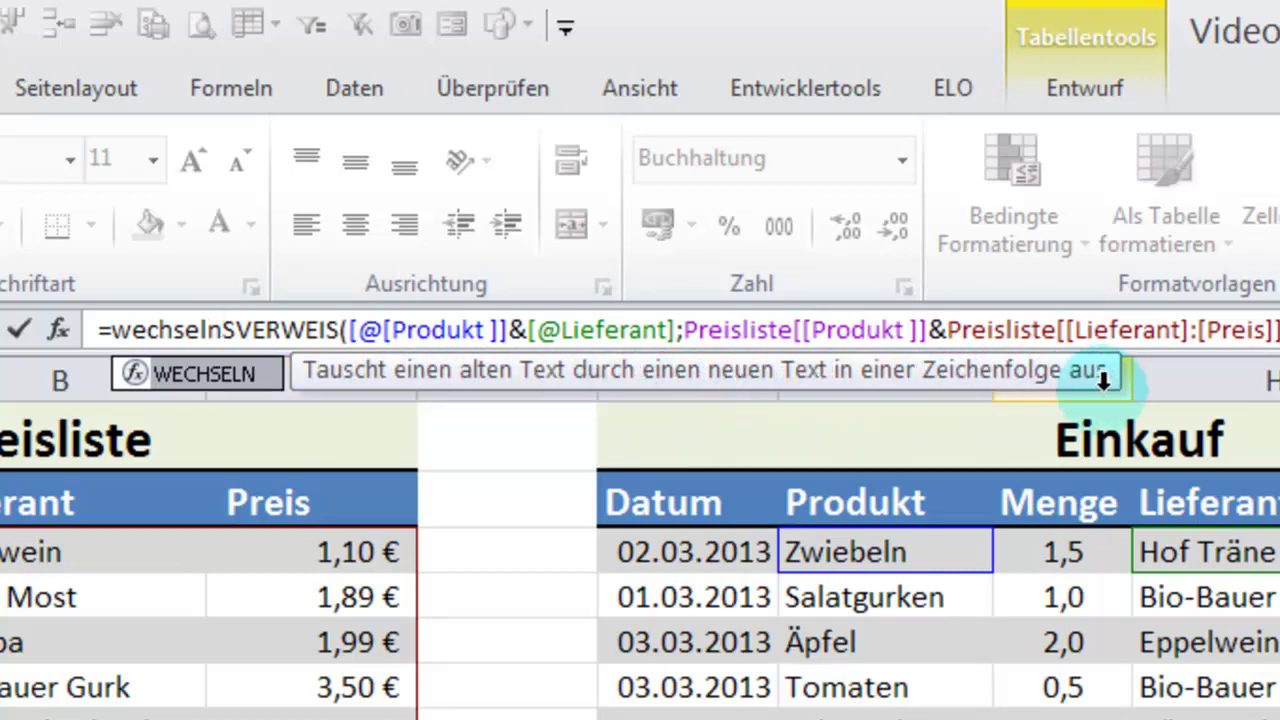
{"action": "type", "text": "("}
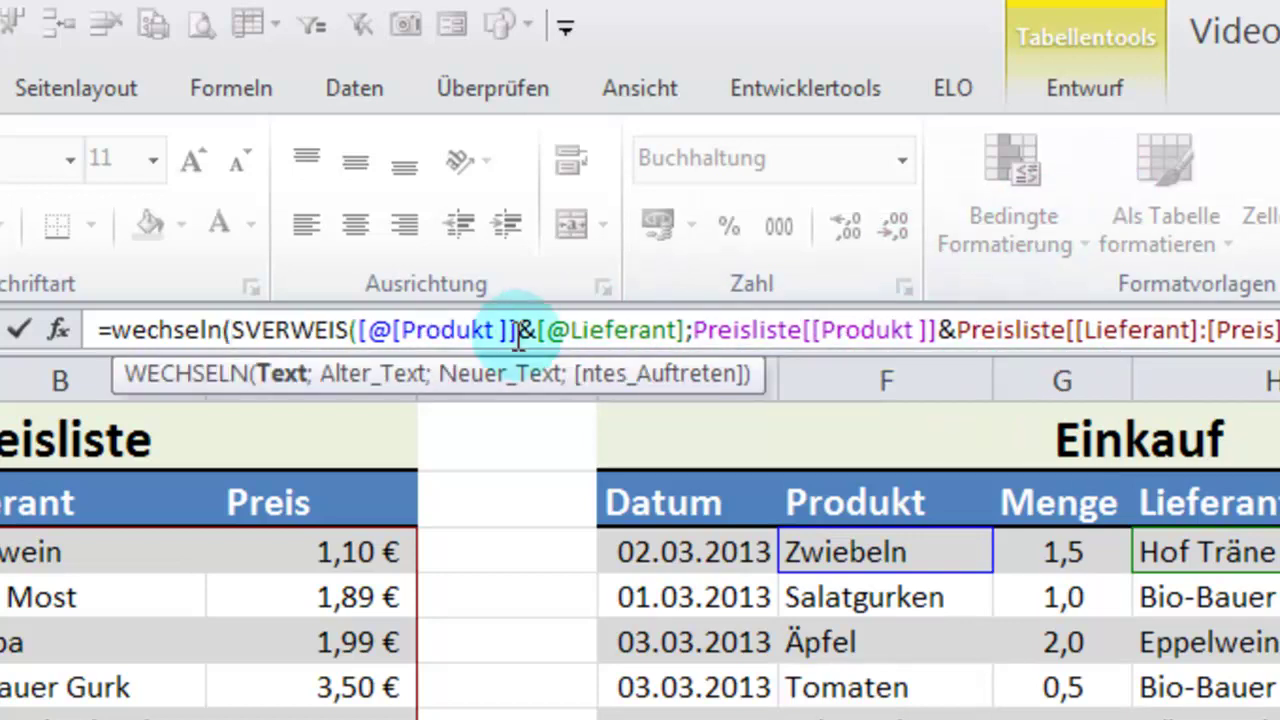
{"action": "left_click", "coordinate": [186, 329]}
{"action": "left_click", "coordinate": [58, 328]}
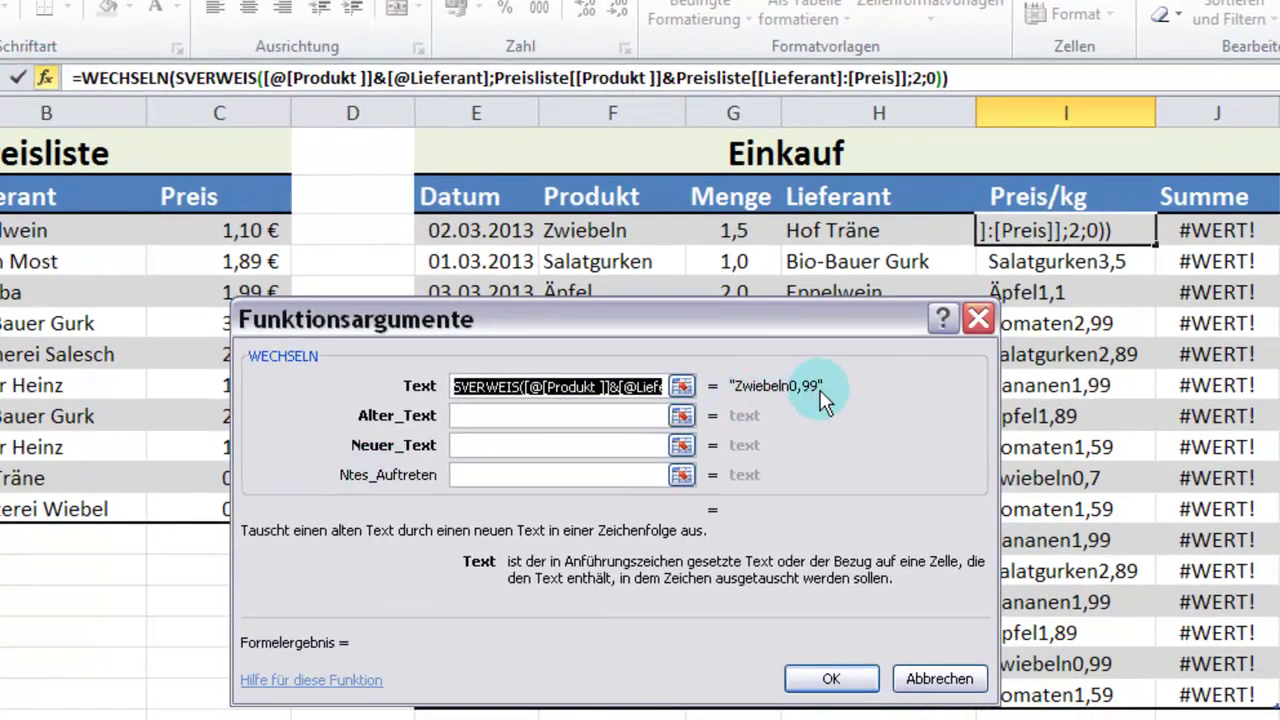
Have WECHSELN replace the row's product with "" and confirm, leaving prices like 0,99
{"action": "left_click", "coordinate": [477, 417]}
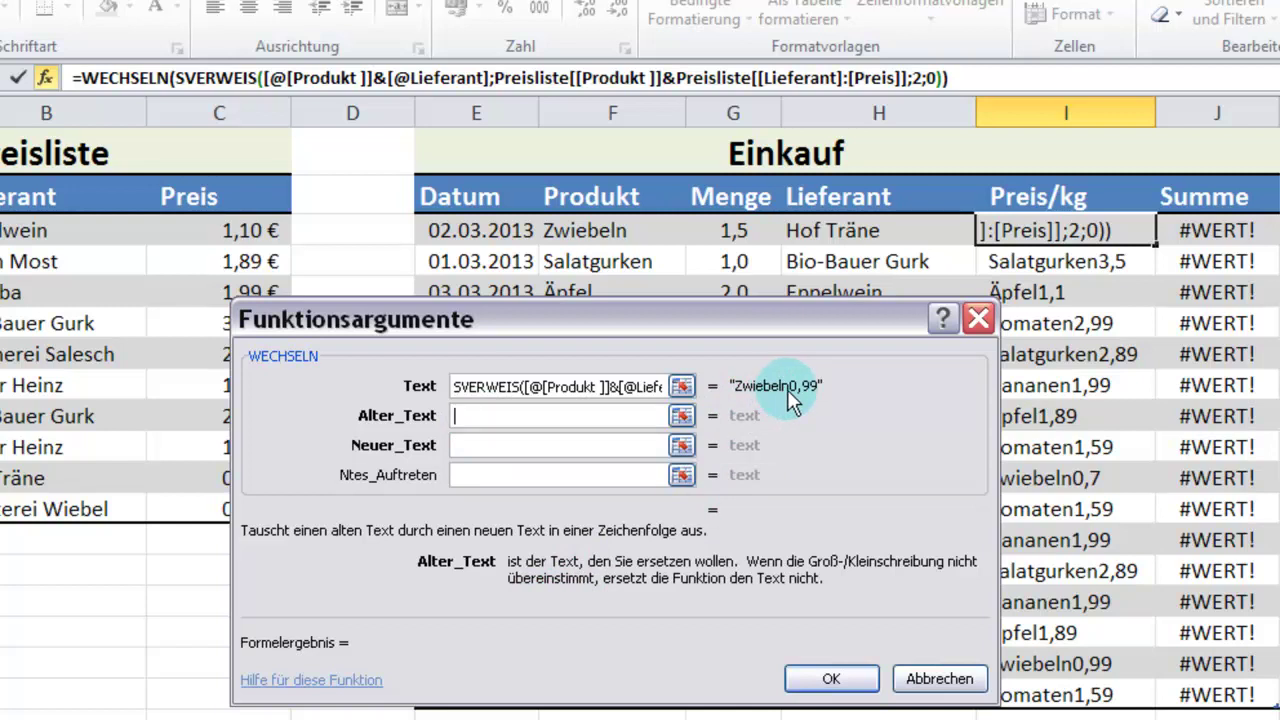
{"action": "left_click", "coordinate": [597, 230]}
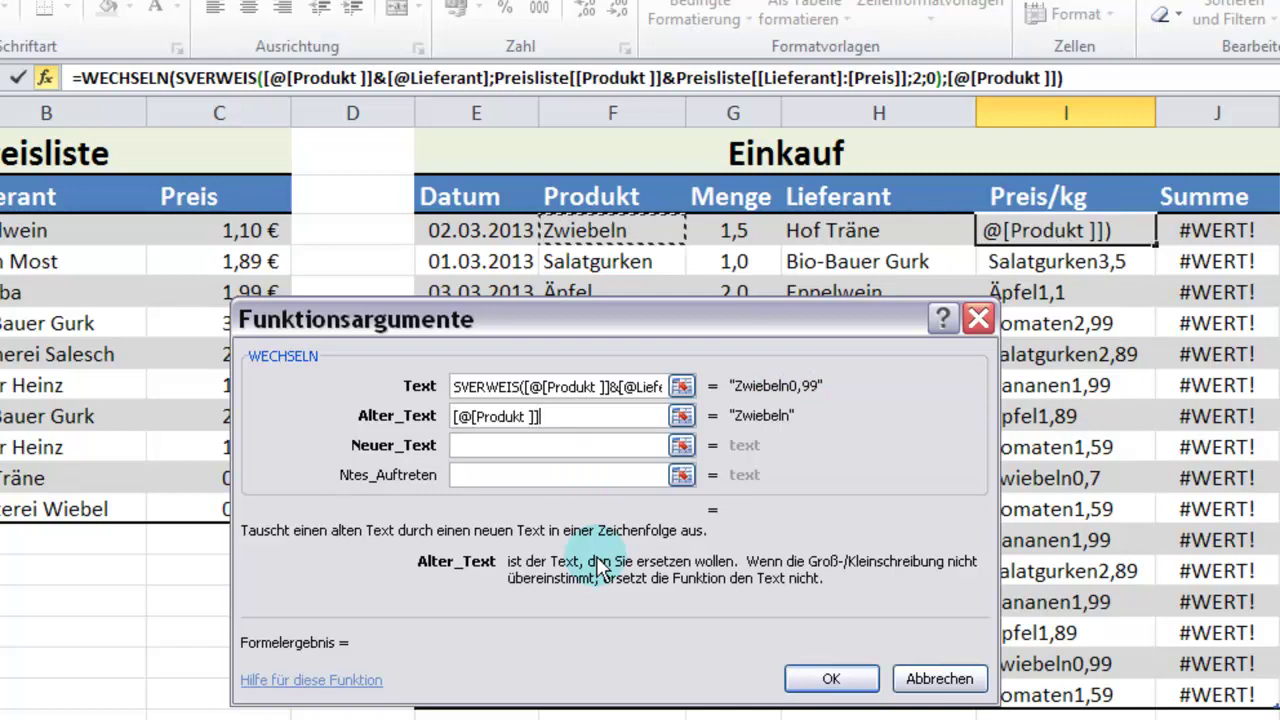
{"action": "left_click", "coordinate": [471, 446]}
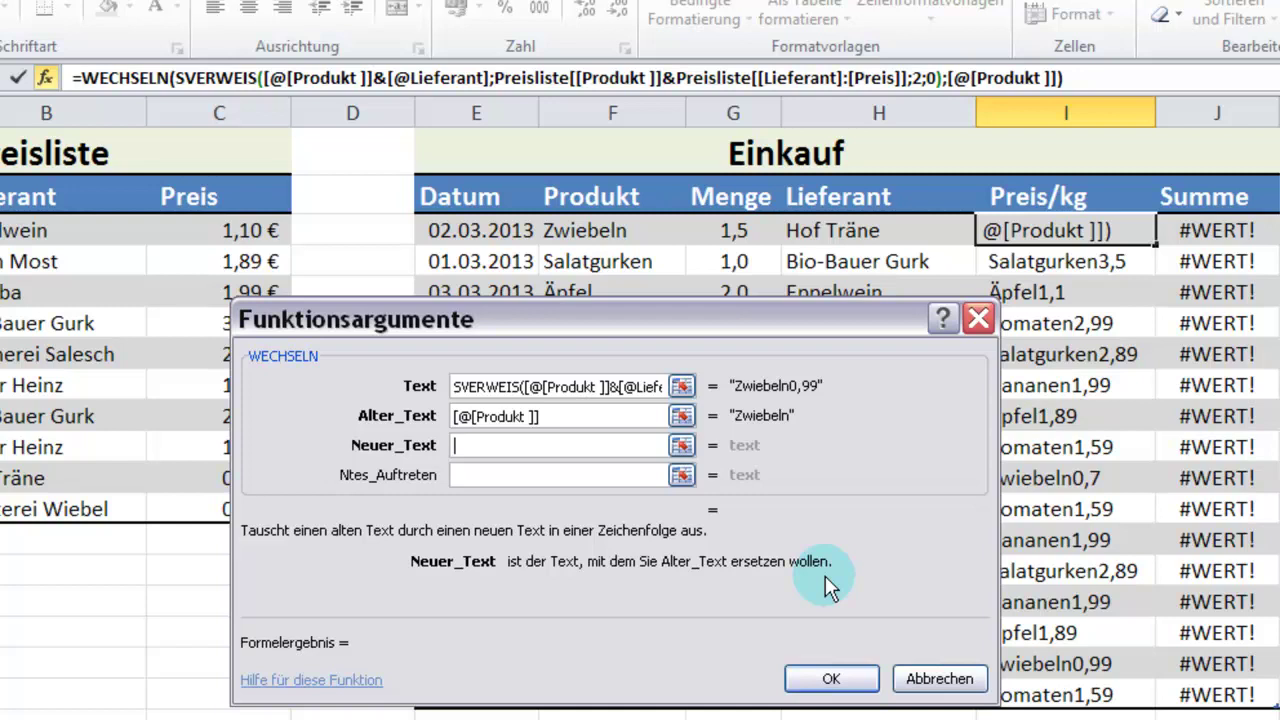
{"action": "type", "text": "\"\""}
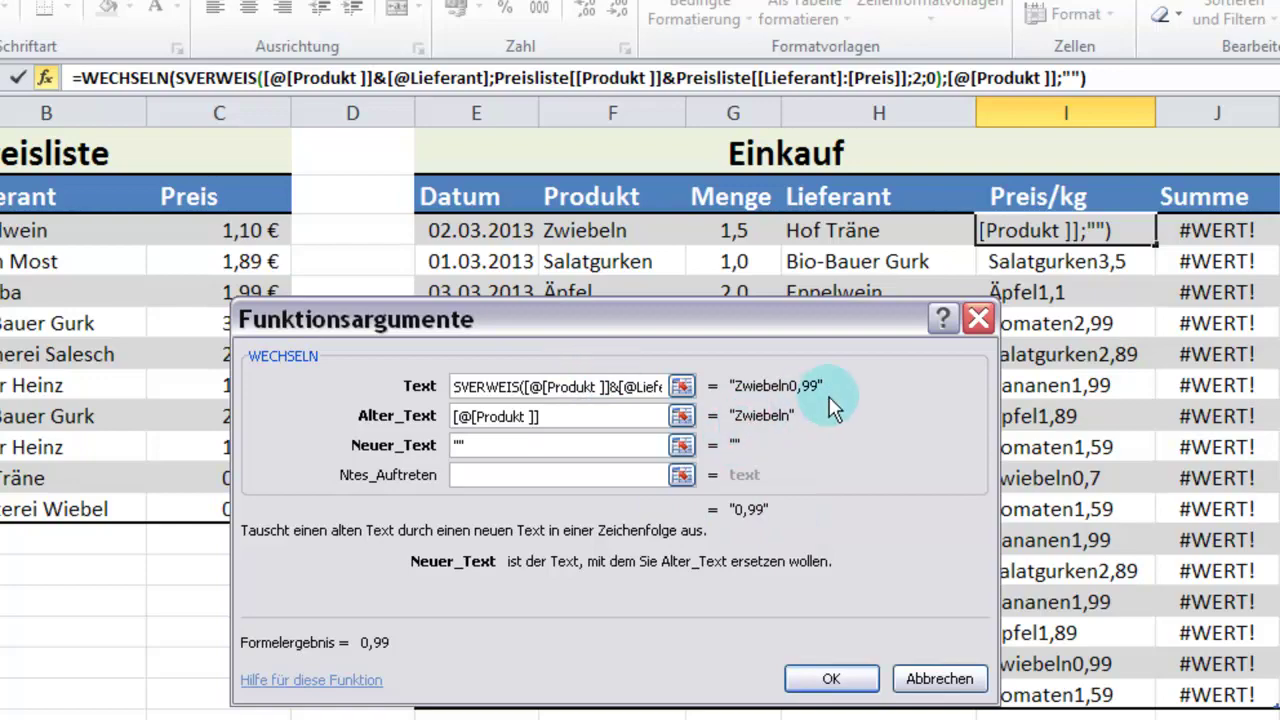
{"action": "left_click", "coordinate": [830, 679]}
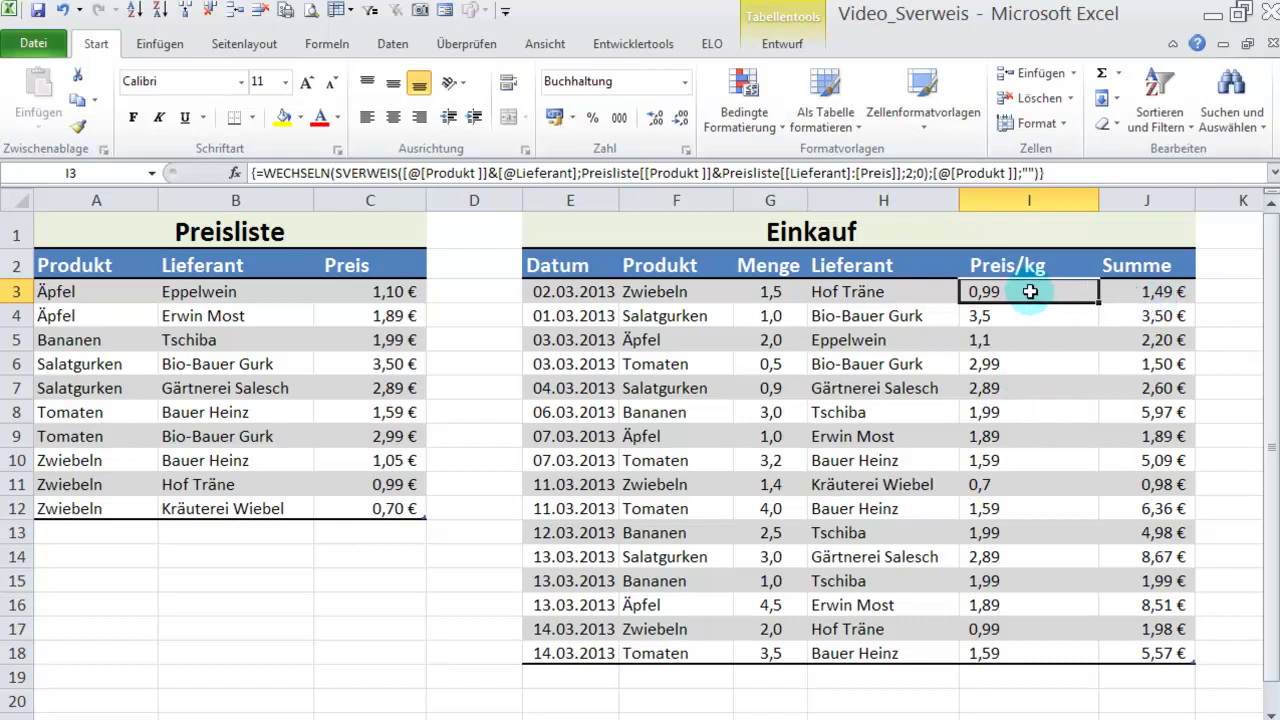
Wrap the Preis/kg formula in WERT( ) and re-enter it as an array formula
{"action": "left_click", "coordinate": [1149, 291]}
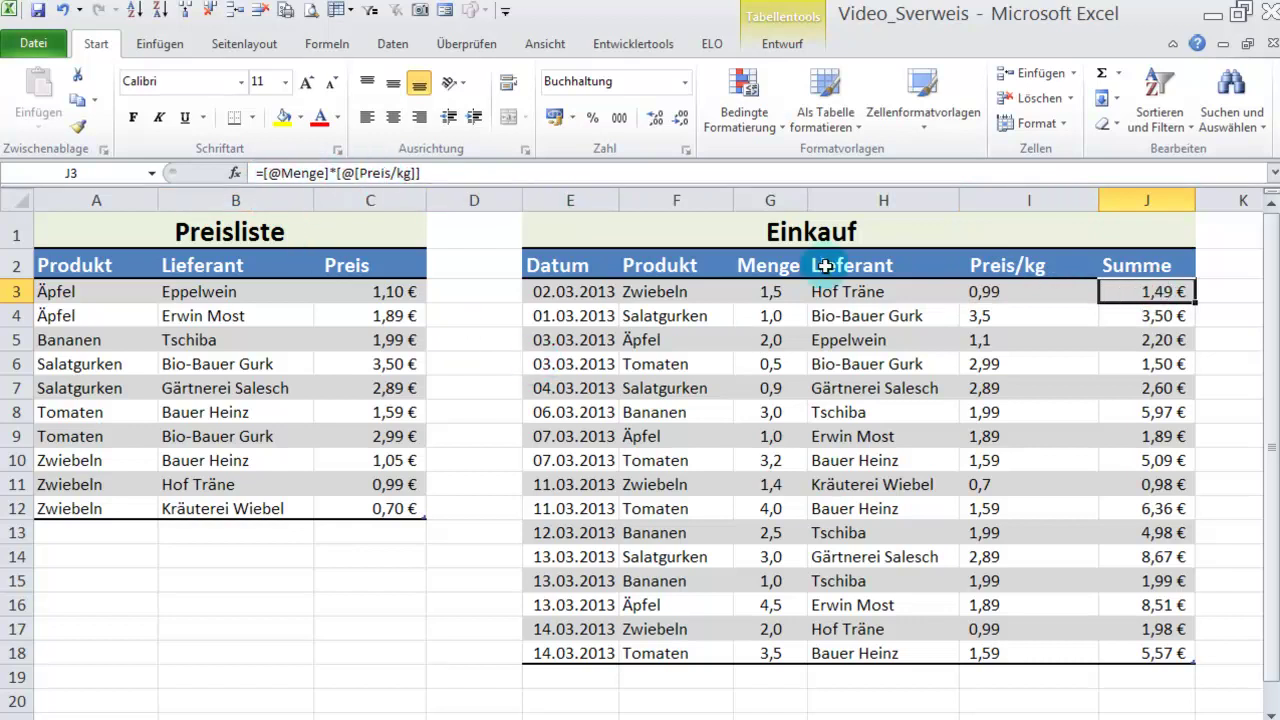
{"action": "left_click", "coordinate": [1005, 290]}
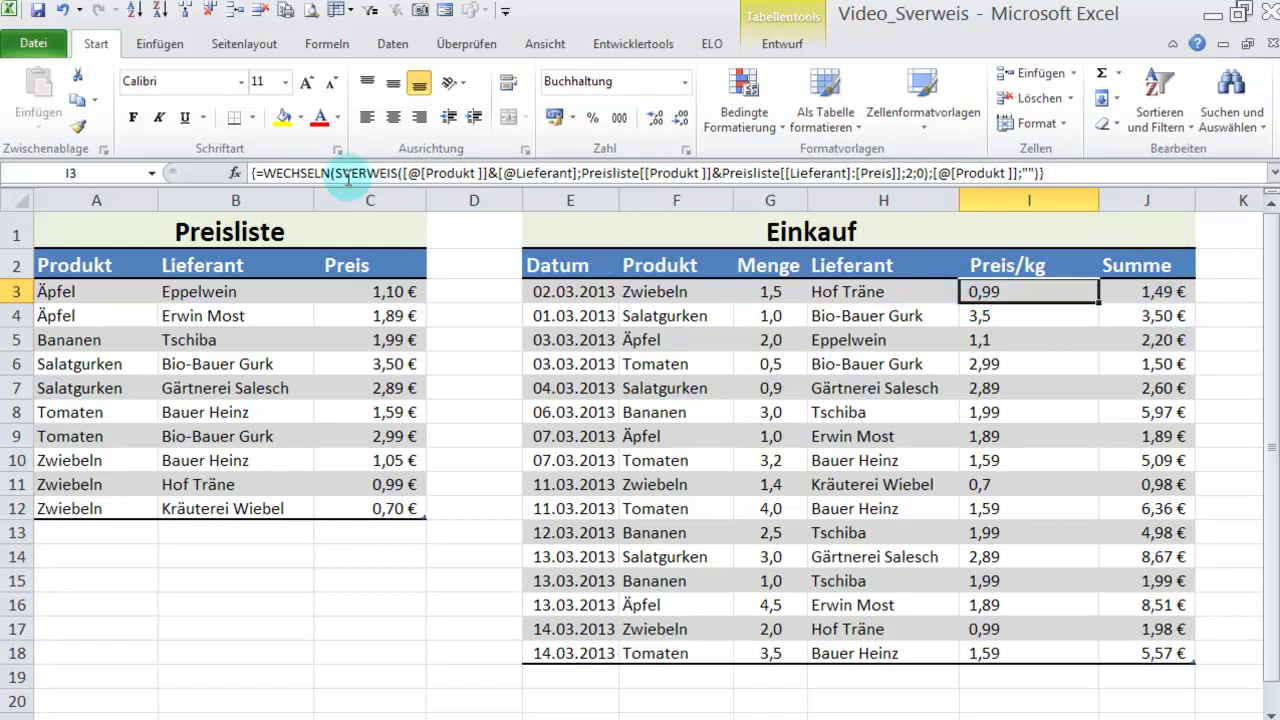
{"action": "left_click", "coordinate": [263, 172]}
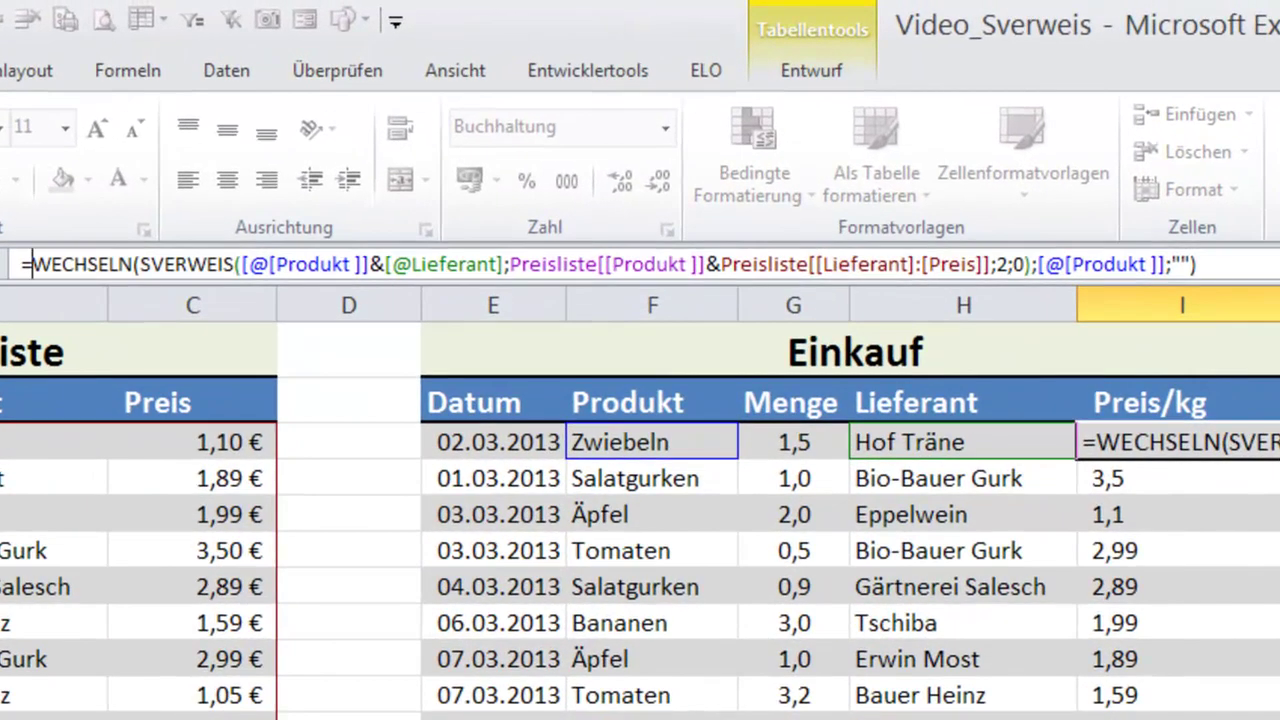
{"action": "type", "text": "wert"}
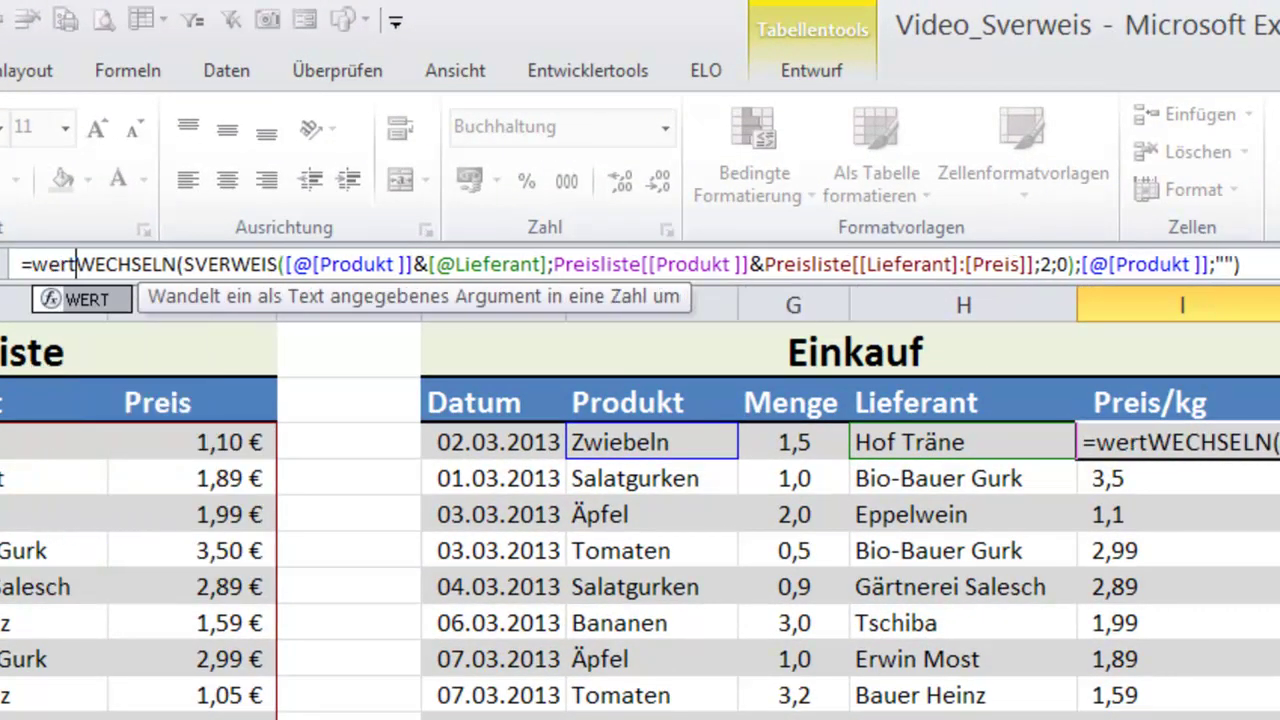
{"action": "type", "text": "("}
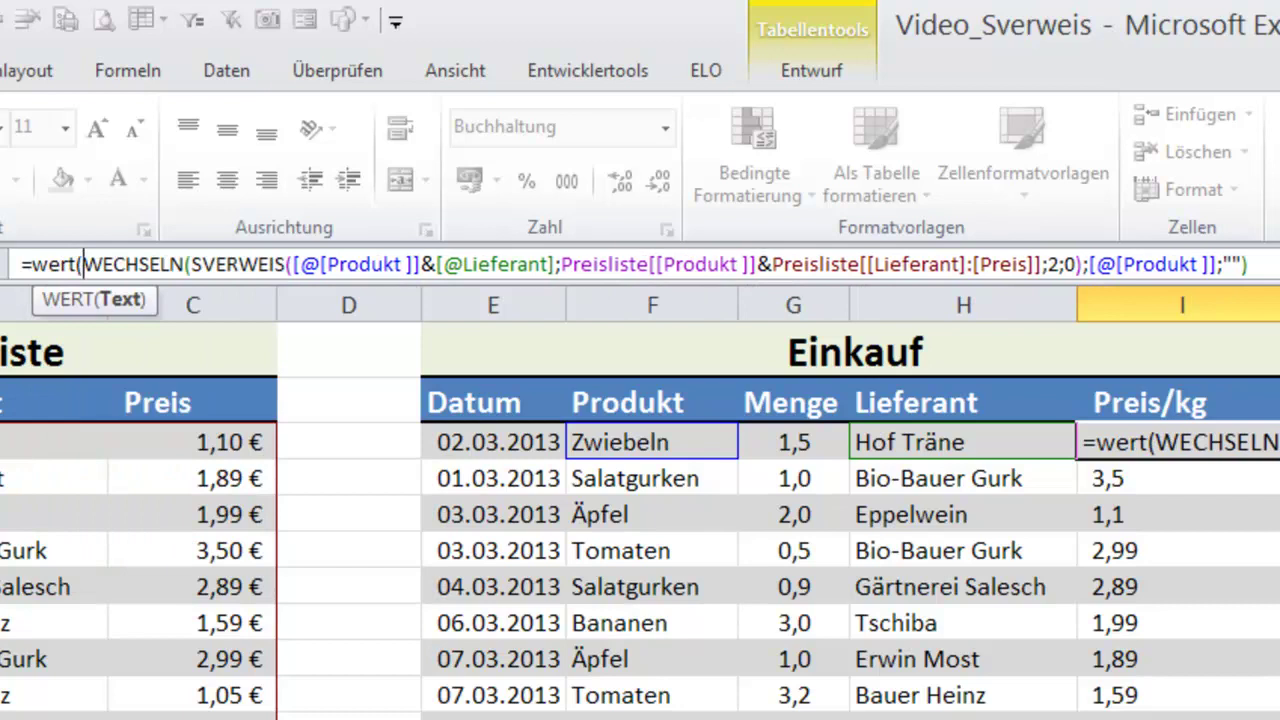
{"action": "left_click", "coordinate": [1262, 264]}
{"action": "type", "text": ")"}
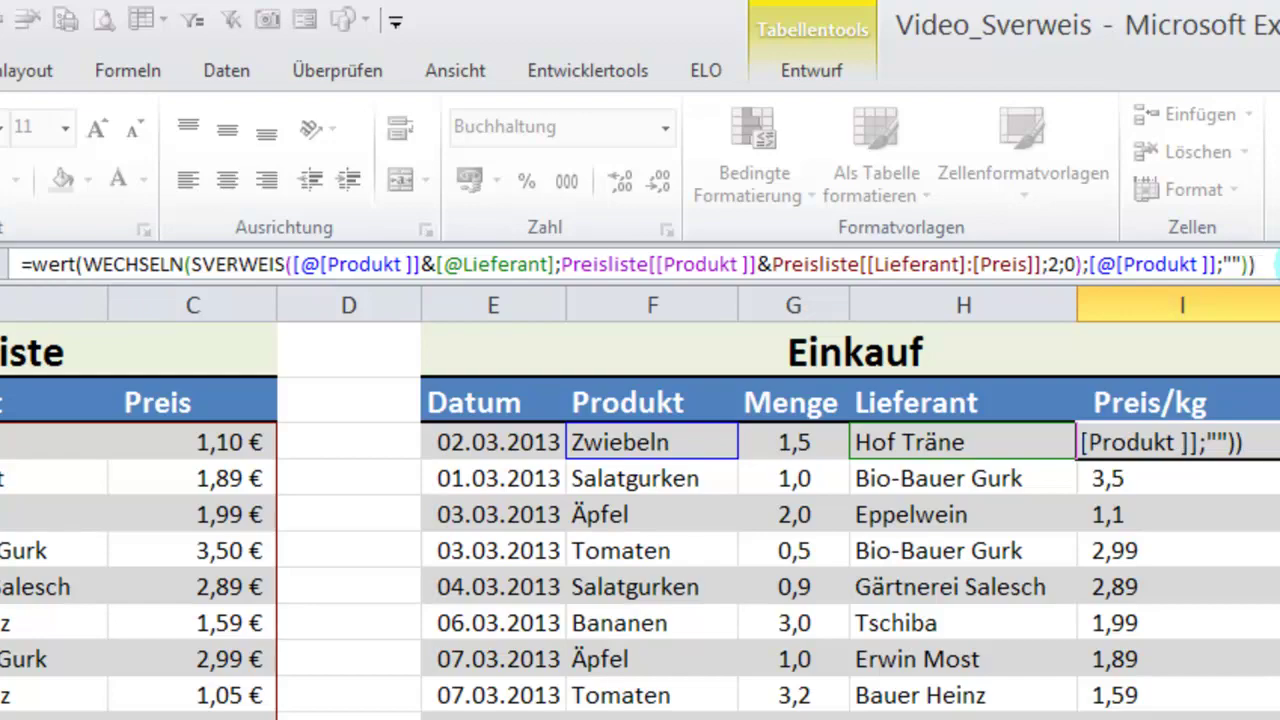
{"action": "key", "text": "ctrl+shift+Return"}
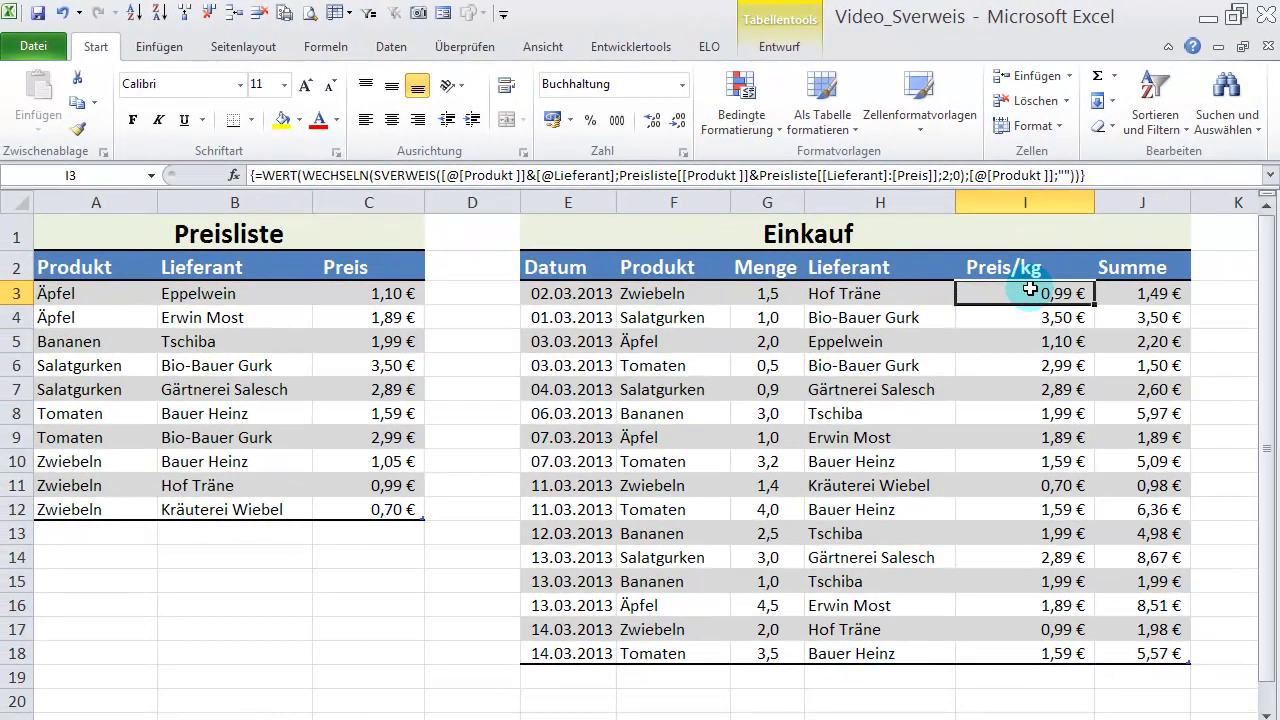
{"action": "left_click_drag", "start_coordinate": [666, 291], "coordinate": [1045, 314]}
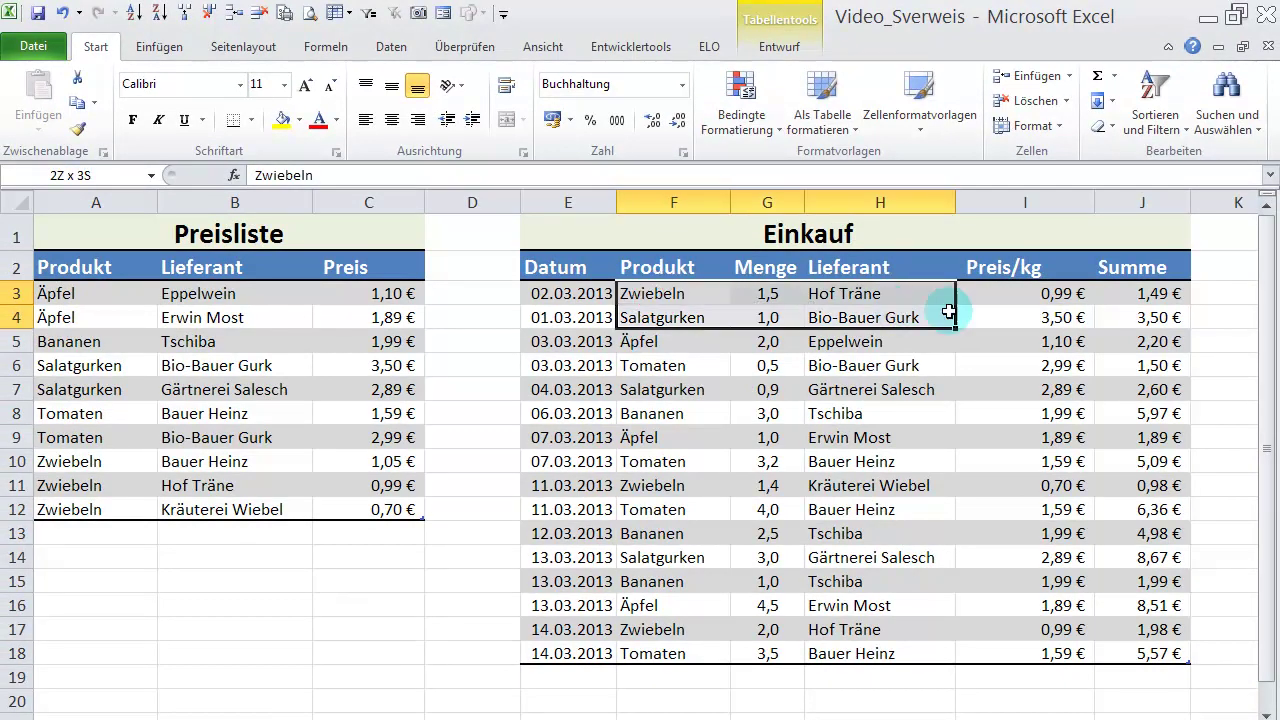
{"action": "left_click", "coordinate": [666, 291]}
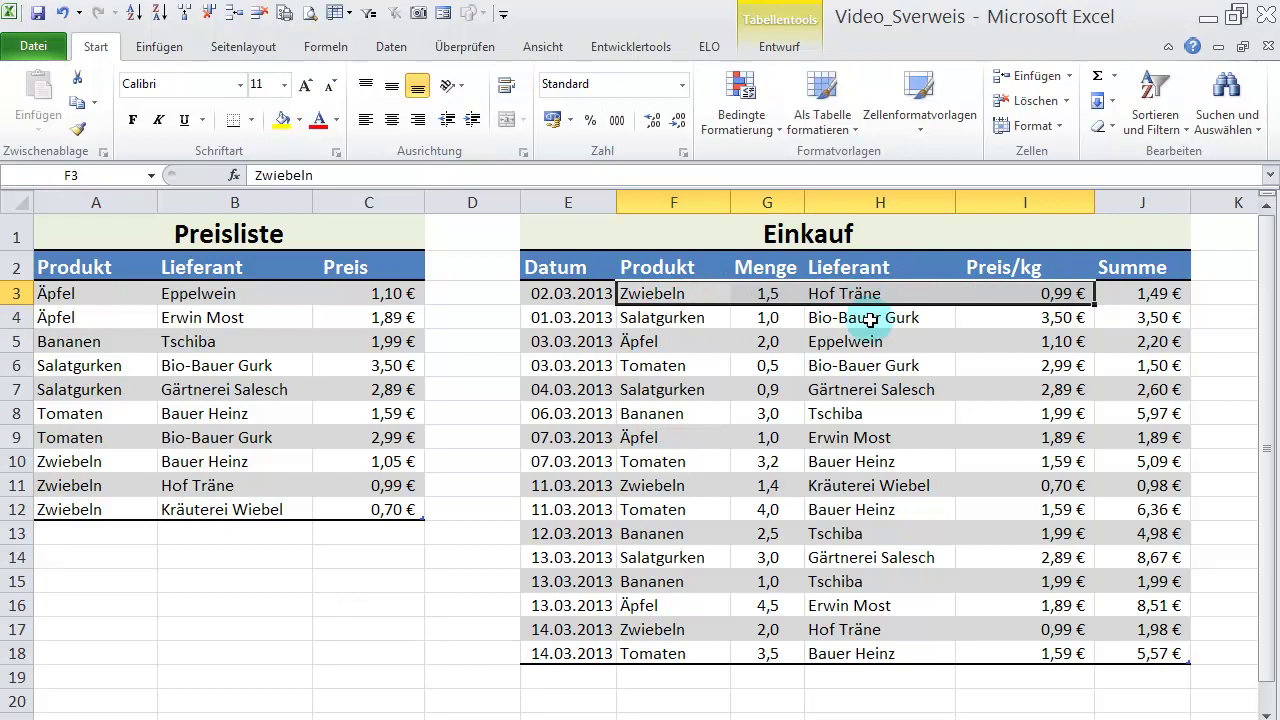
{"action": "left_click", "coordinate": [47, 485]}
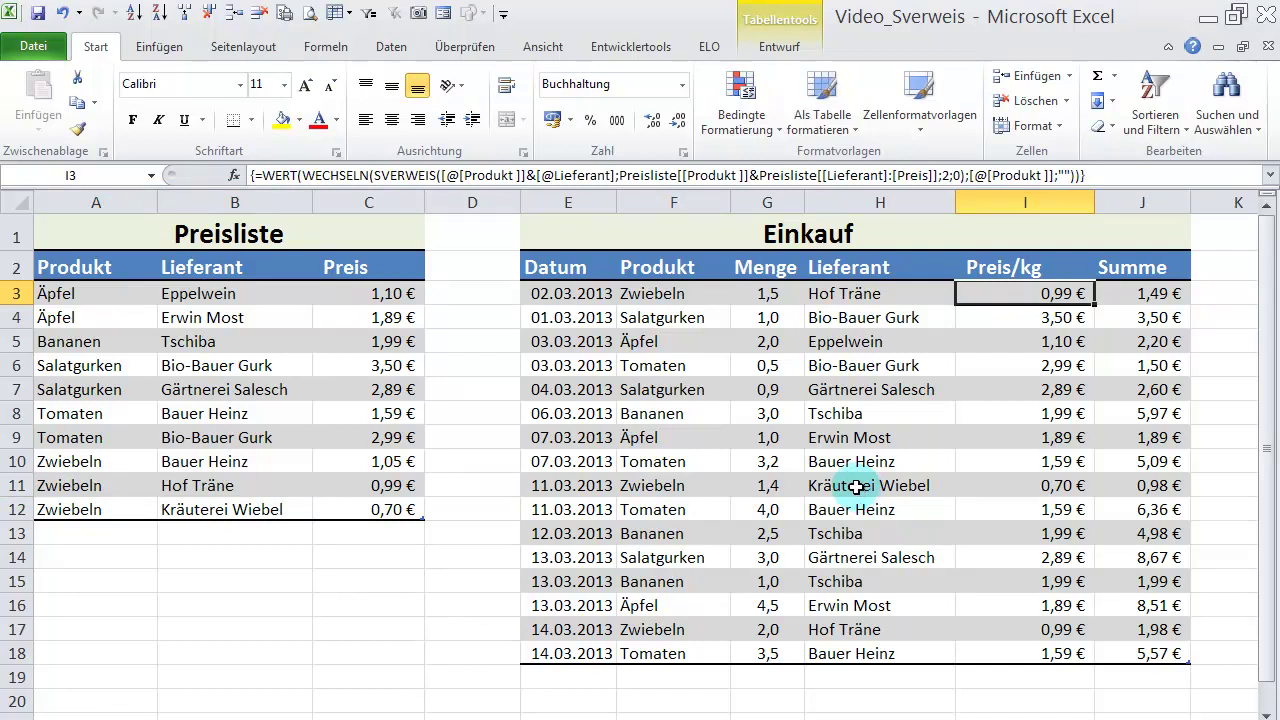
{"action": "left_click", "coordinate": [1009, 254]}
Clear the Preis/kg column and start =index(Preisliste[Preis];vergleich( in I3
{"action": "key", "text": "Delete"}
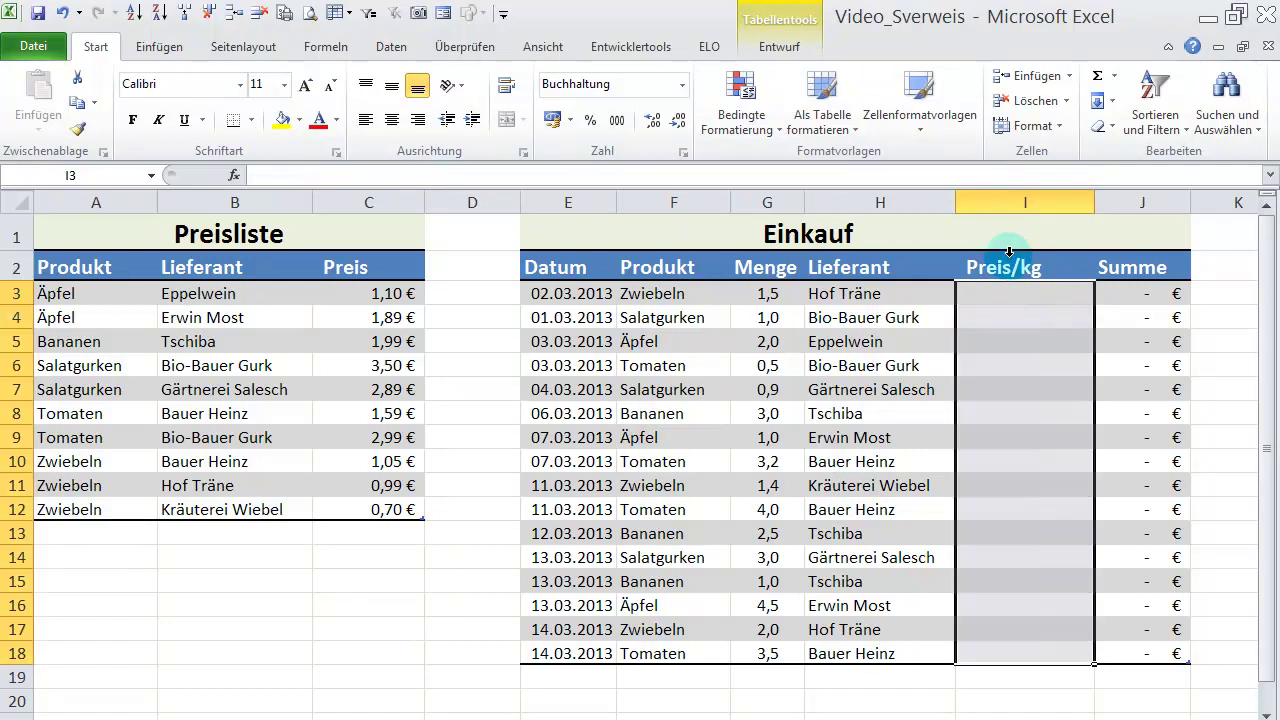
{"action": "left_click", "coordinate": [1011, 293]}
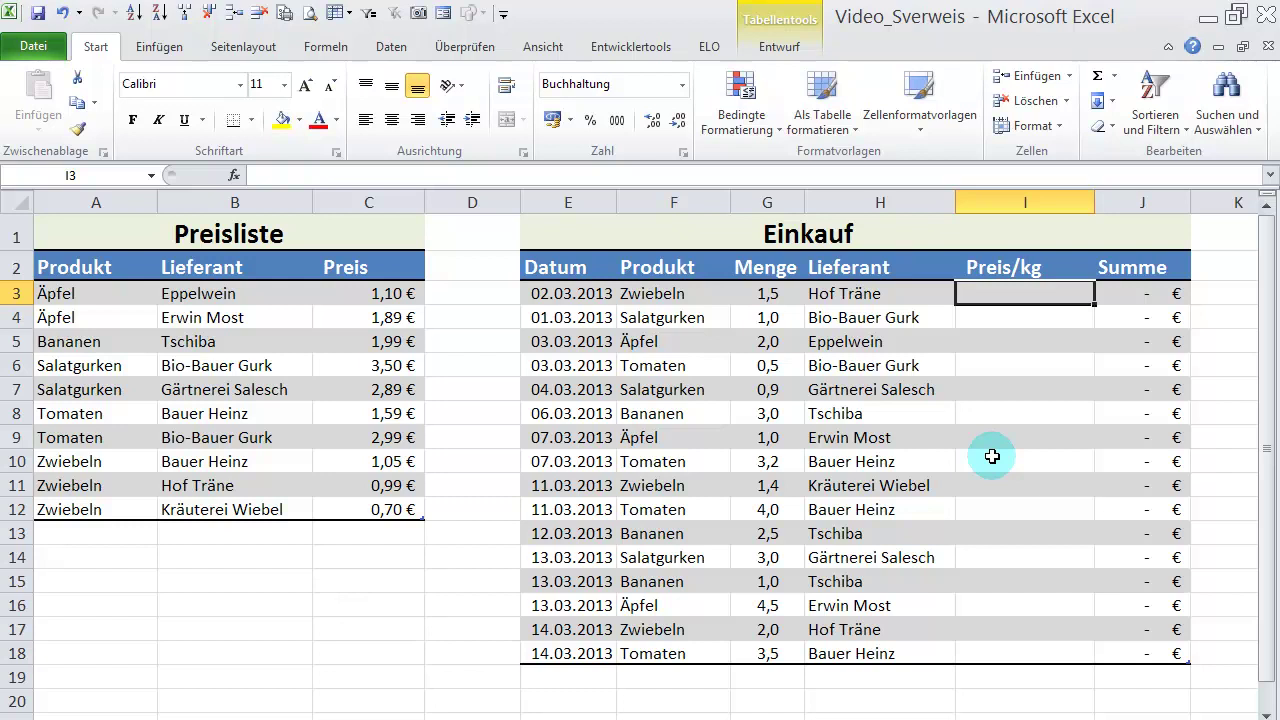
{"action": "left_click", "coordinate": [256, 174]}
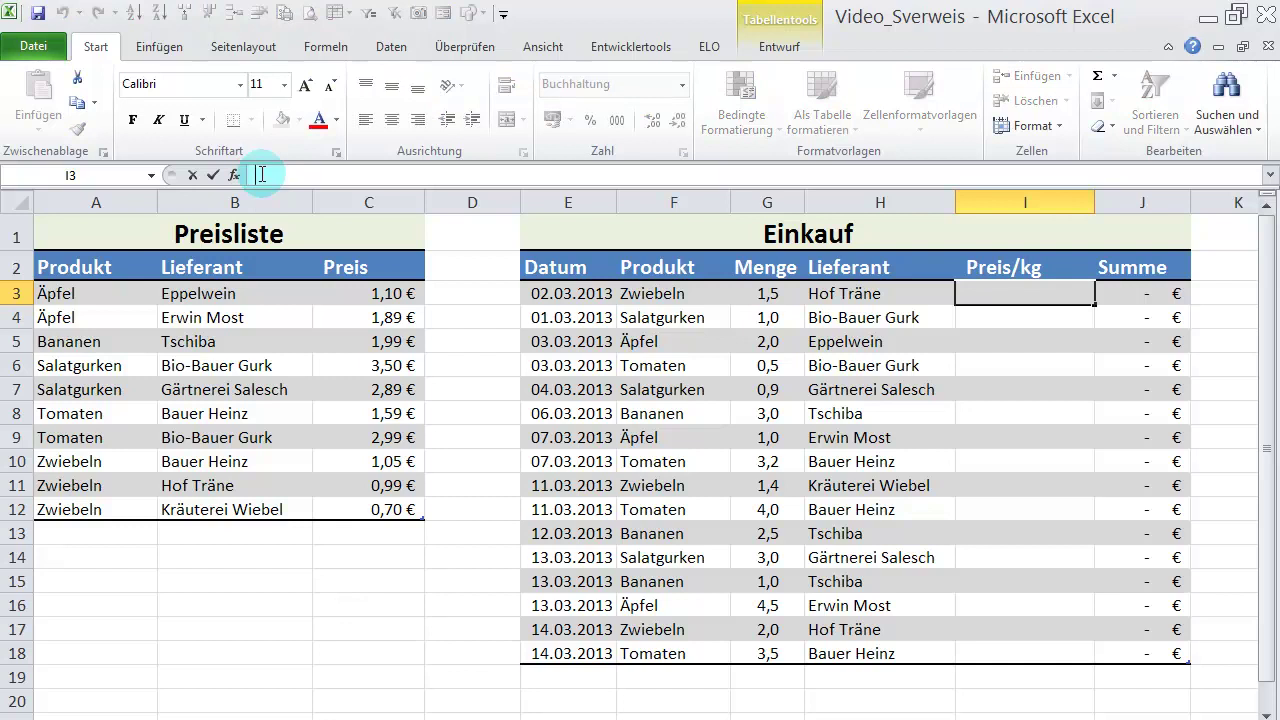
{"action": "type", "text": "=in"}
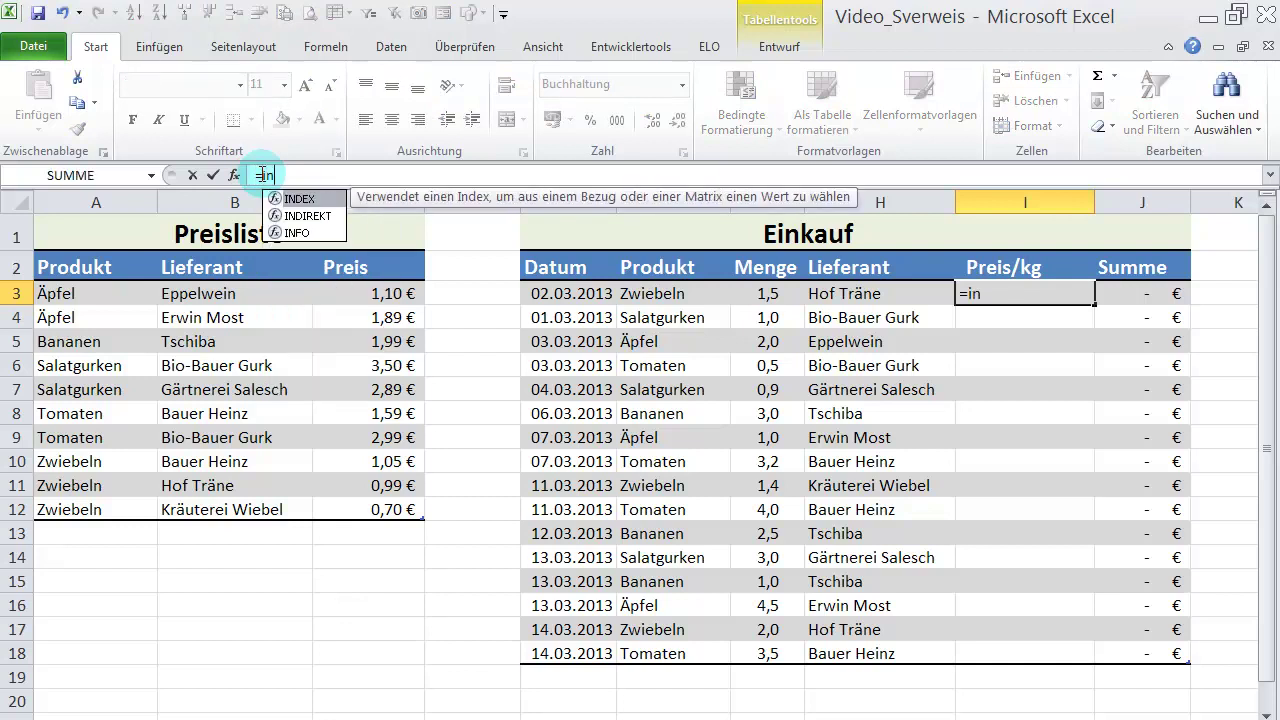
{"action": "type", "text": "dex("}
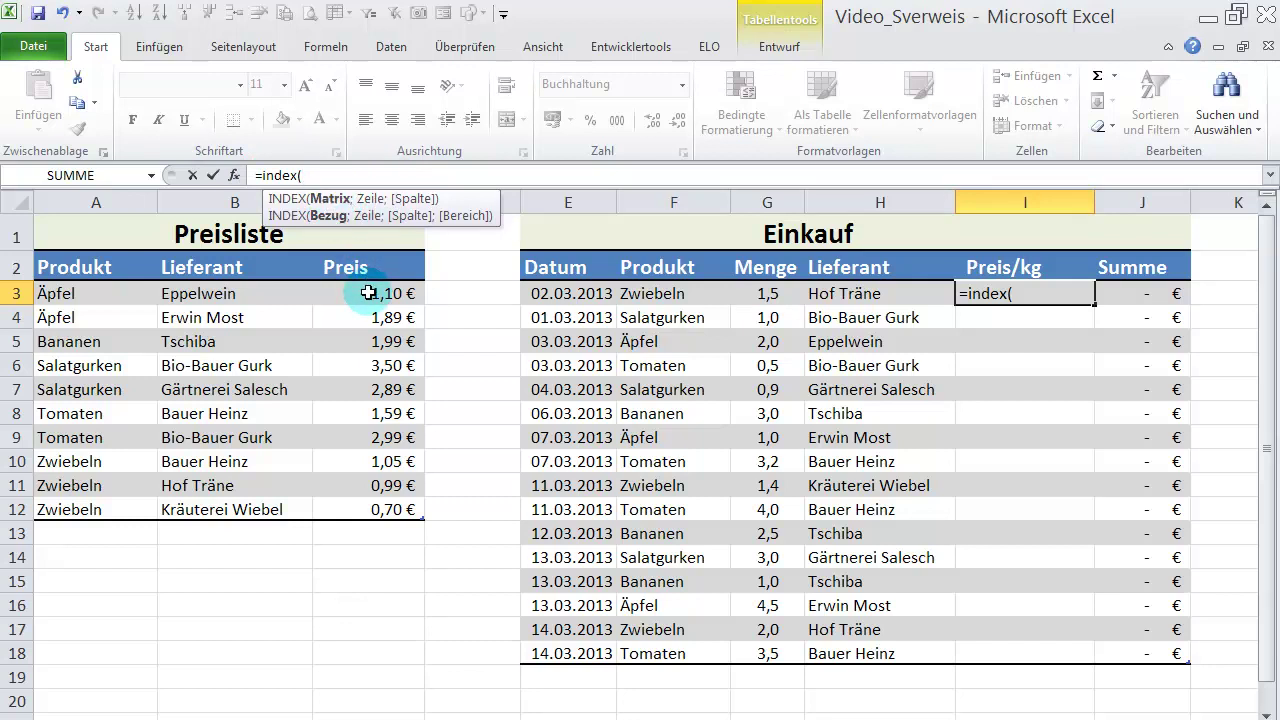
{"action": "left_click_drag", "start_coordinate": [369, 292], "coordinate": [370, 509]}
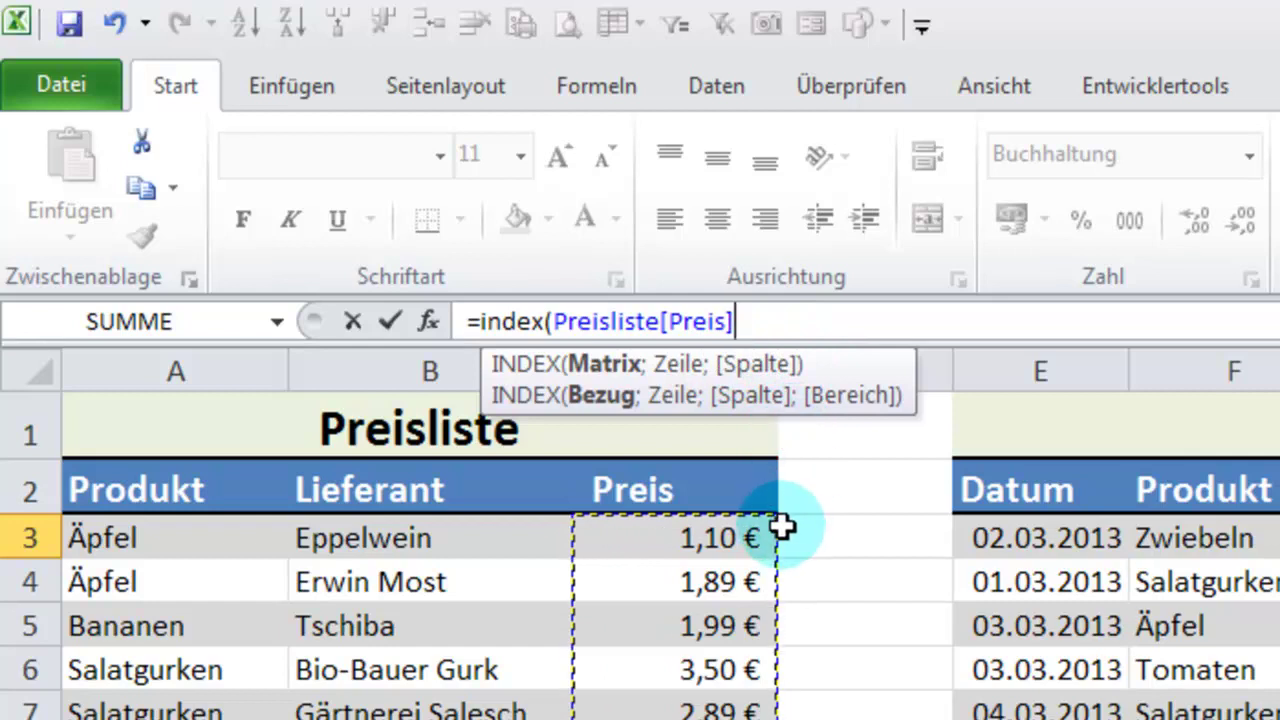
{"action": "type", "text": ";"}
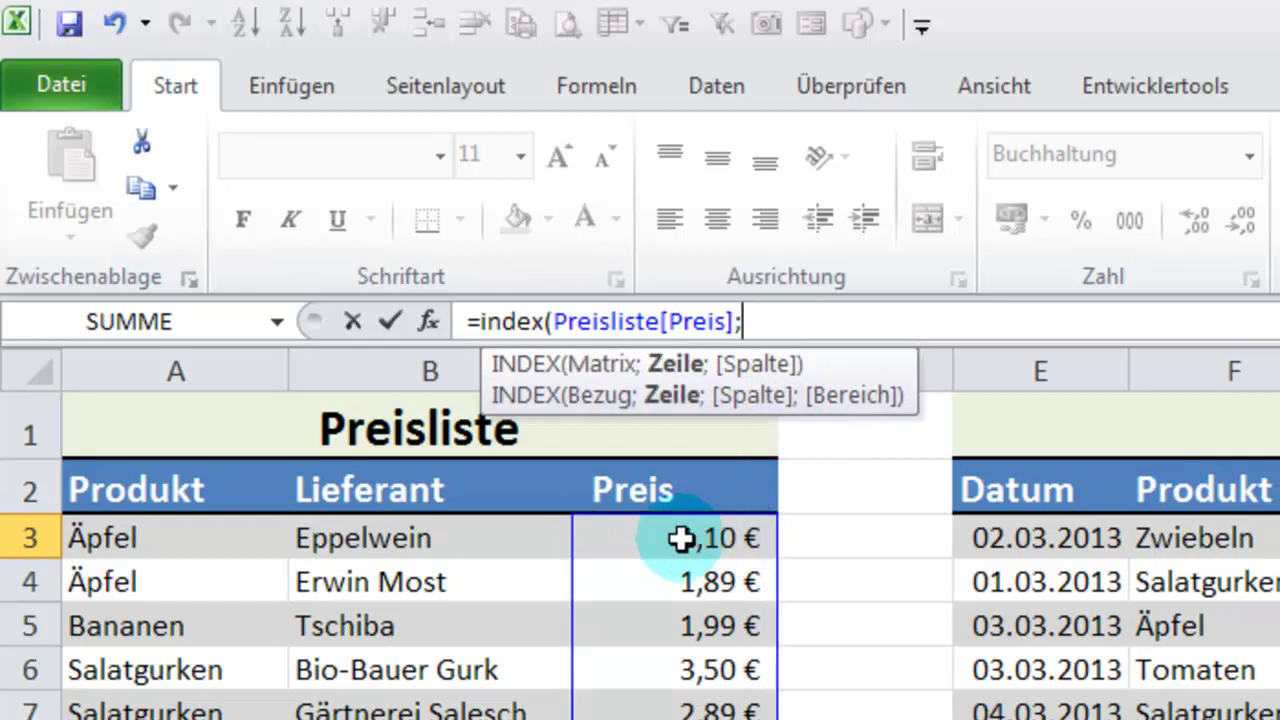
{"action": "type", "text": "verglei"}
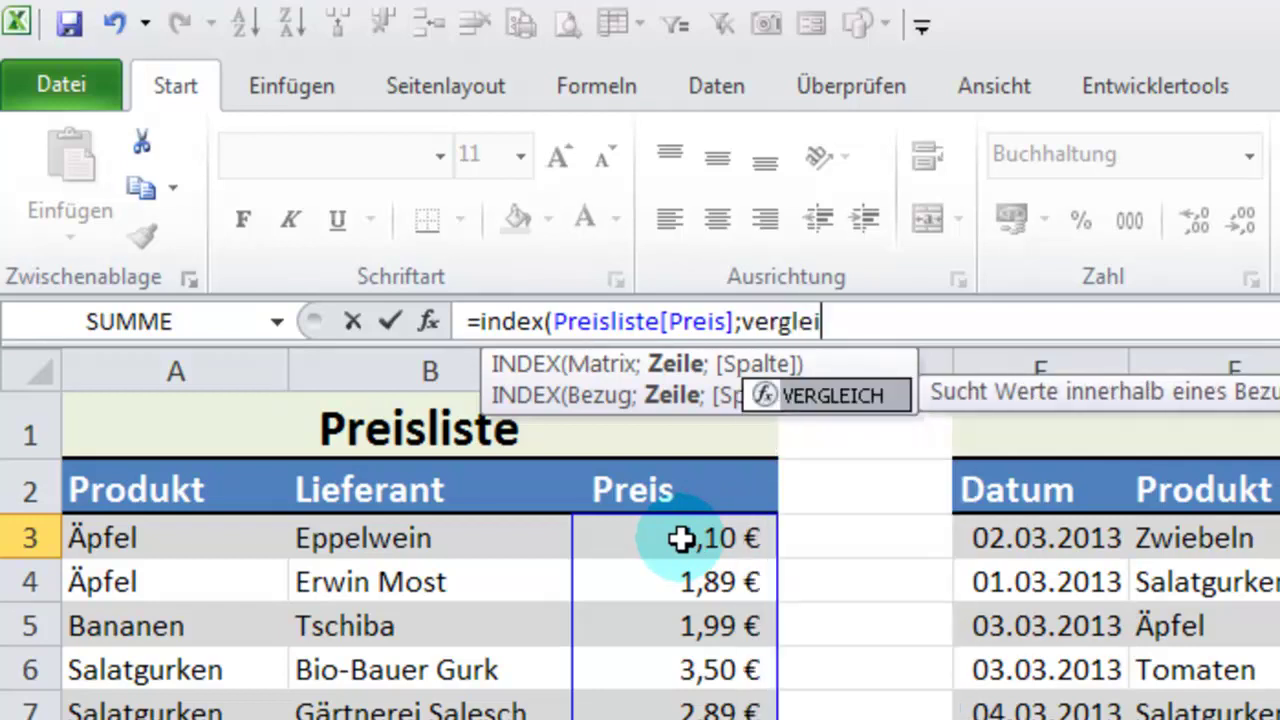
{"action": "type", "text": "ch("}
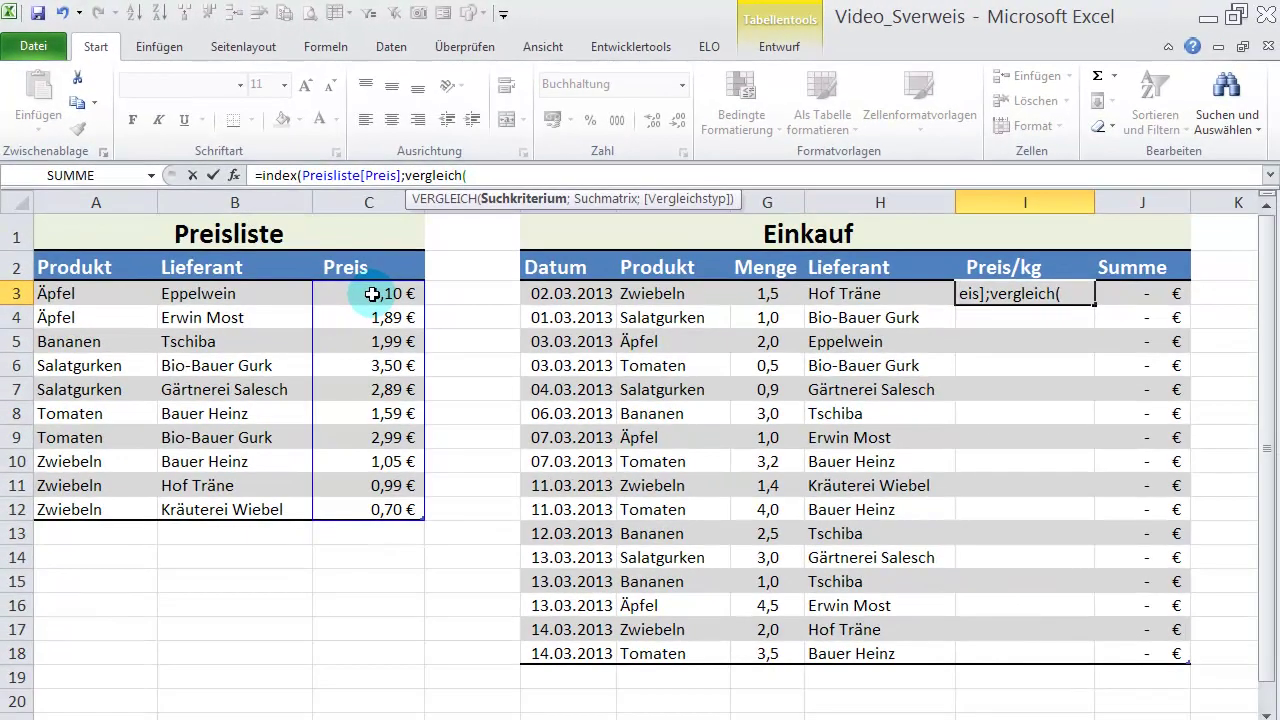
Match F3&H3 against Preisliste Produkt&Lieferant with exact match 0, then array-enter the formula
{"action": "left_click", "coordinate": [652, 292]}
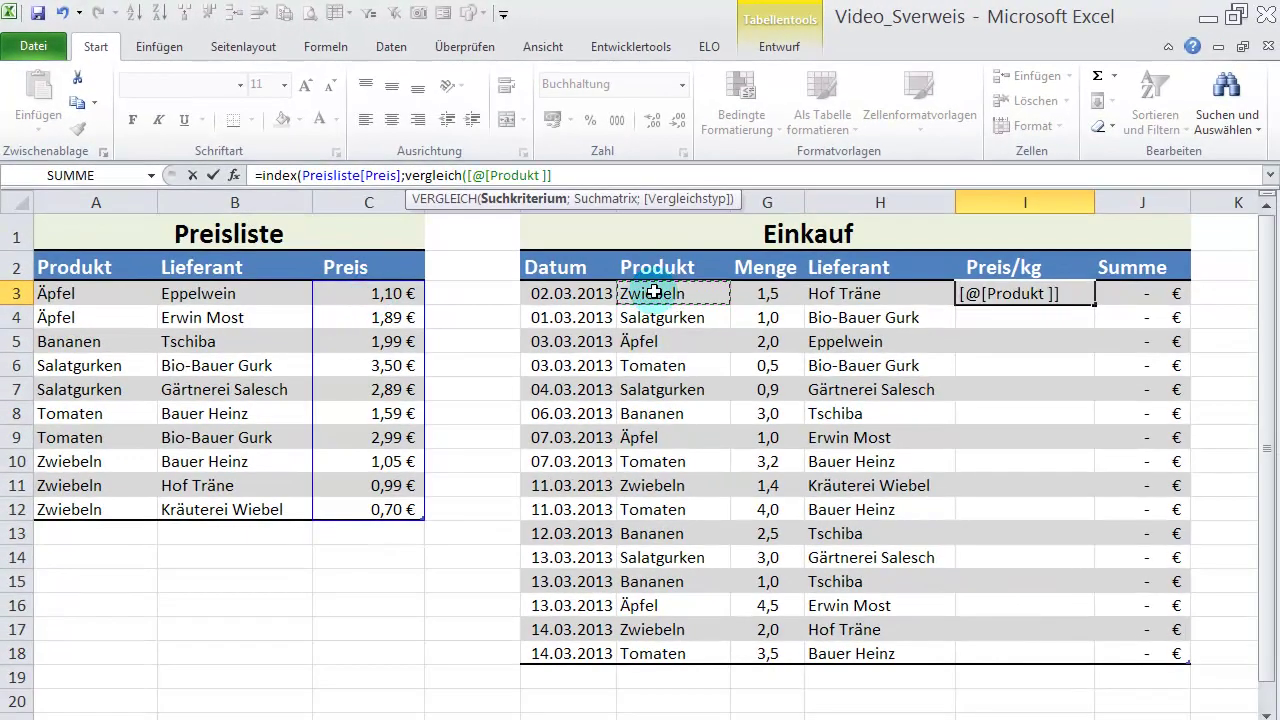
{"action": "type", "text": "&"}
{"action": "left_click", "coordinate": [851, 295]}
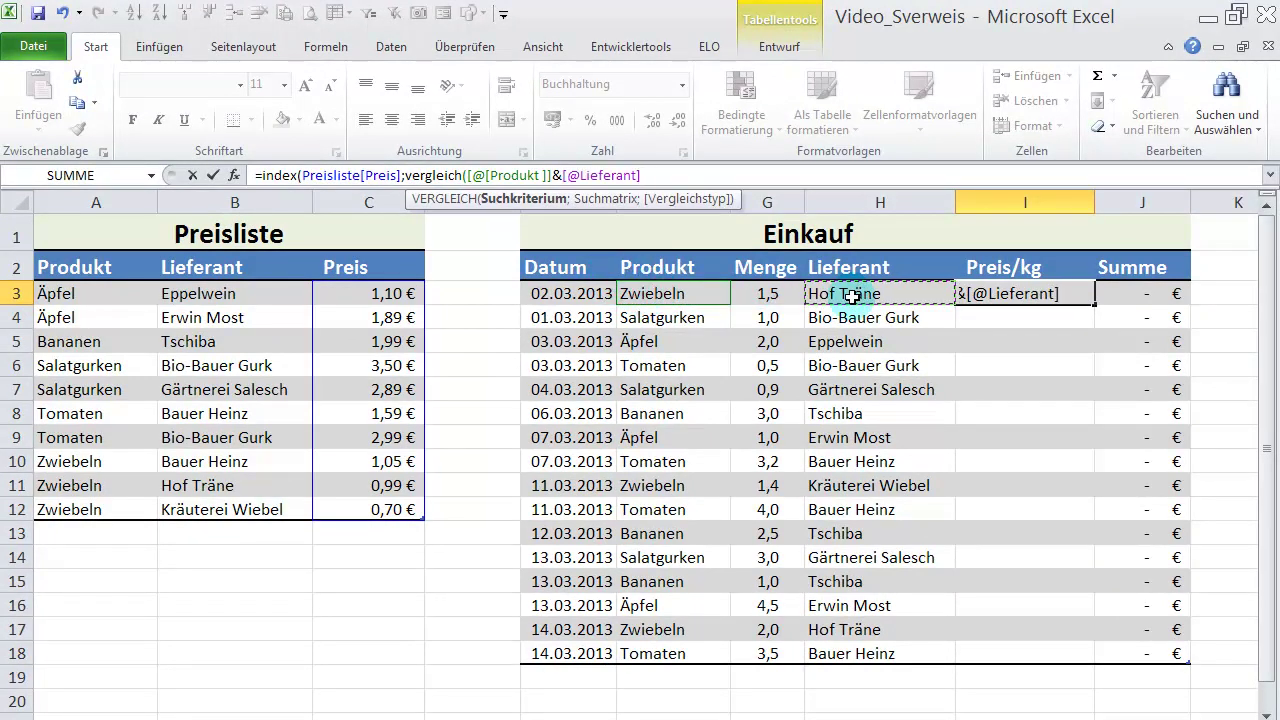
{"action": "type", "text": ";"}
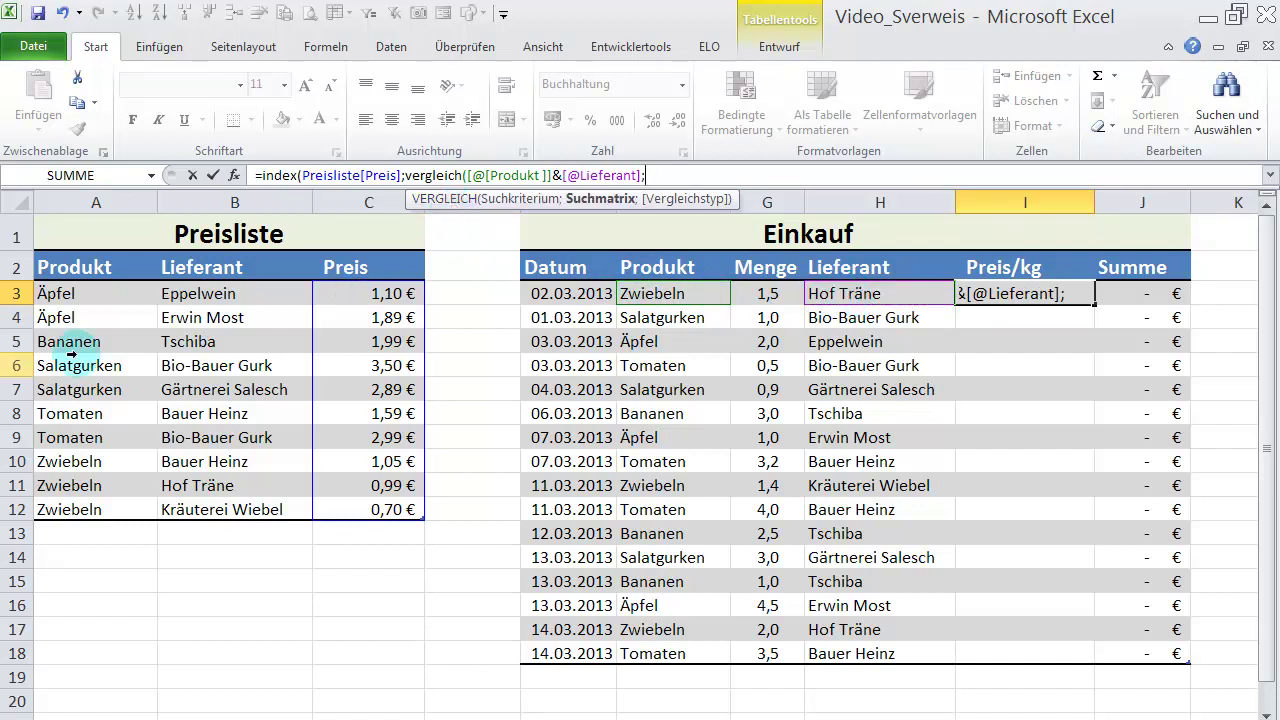
{"action": "left_click_drag", "start_coordinate": [66, 292], "coordinate": [57, 505]}
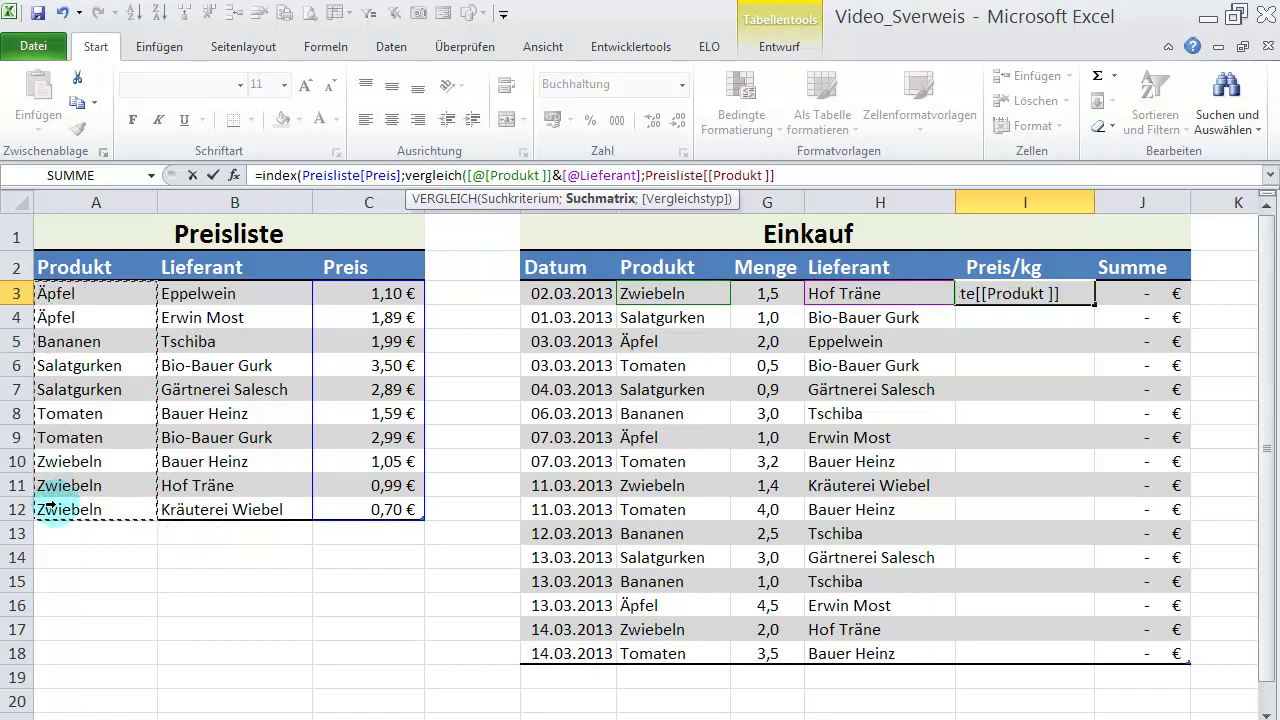
{"action": "type", "text": "&Preisliste[@Lieferant"}
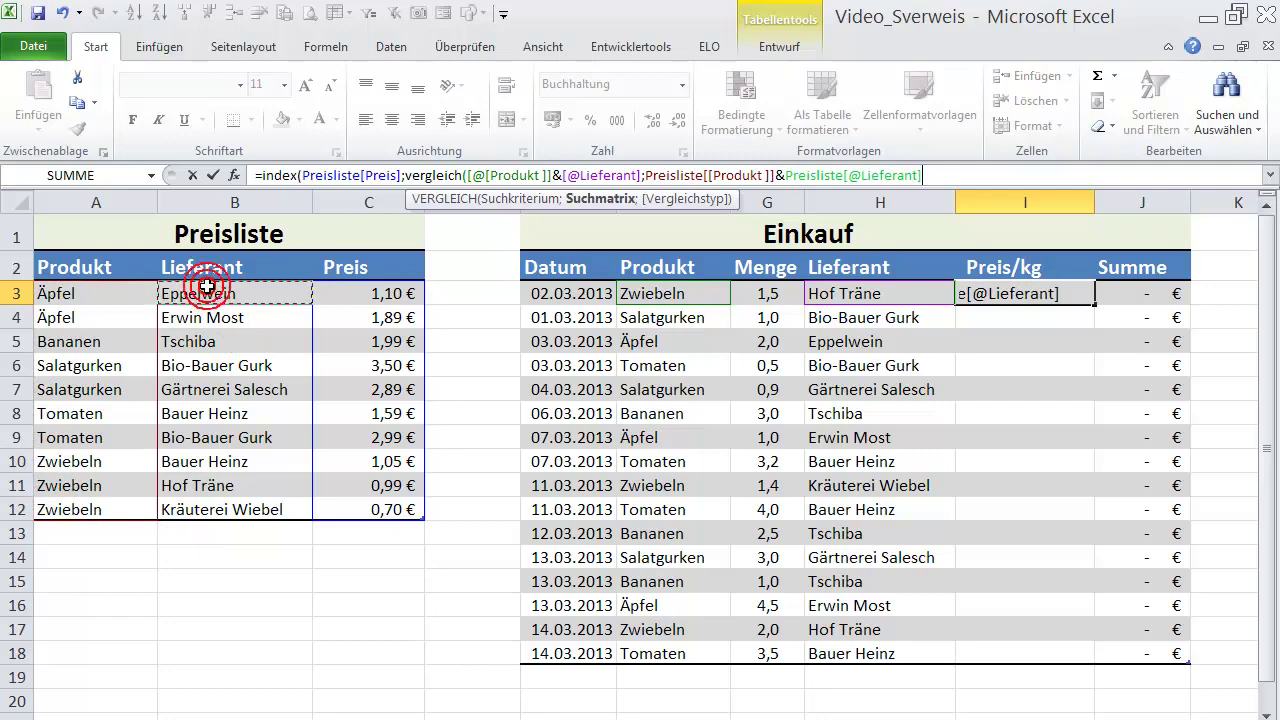
{"action": "left_click_drag", "start_coordinate": [178, 292], "coordinate": [180, 508]}
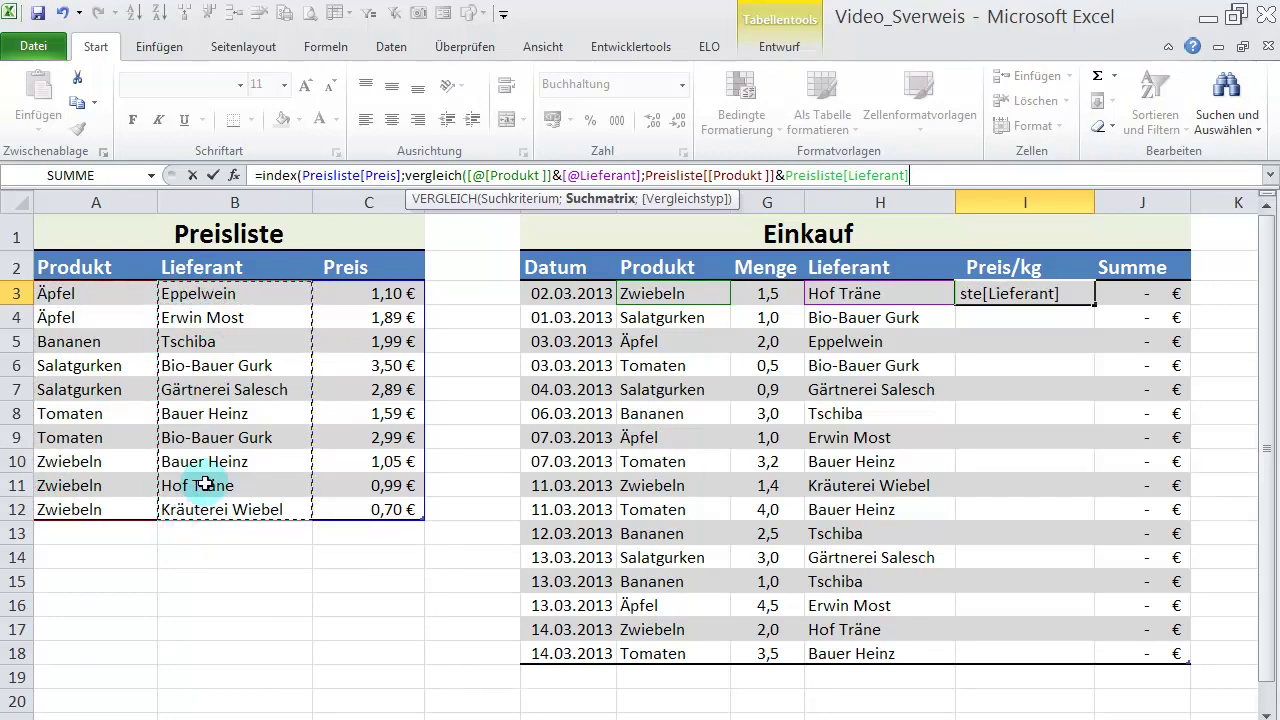
{"action": "type", "text": ";"}
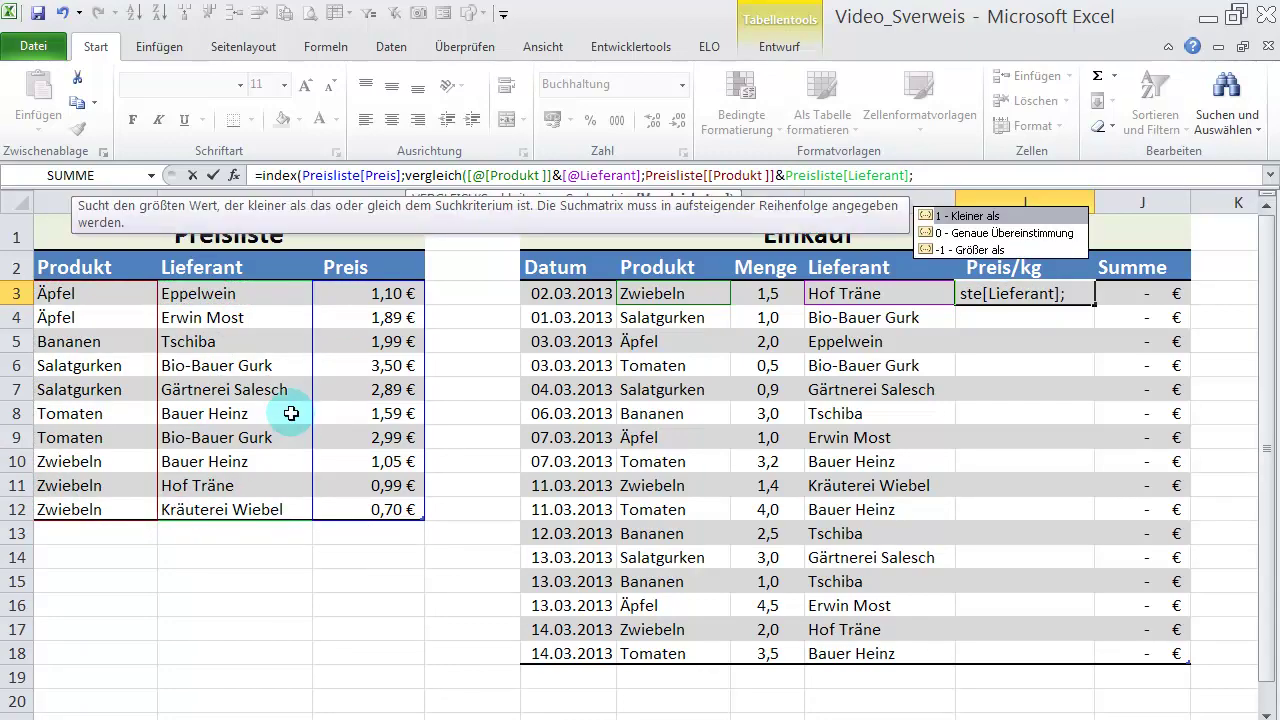
{"action": "type", "text": "0"}
{"action": "type", "text": ")"}
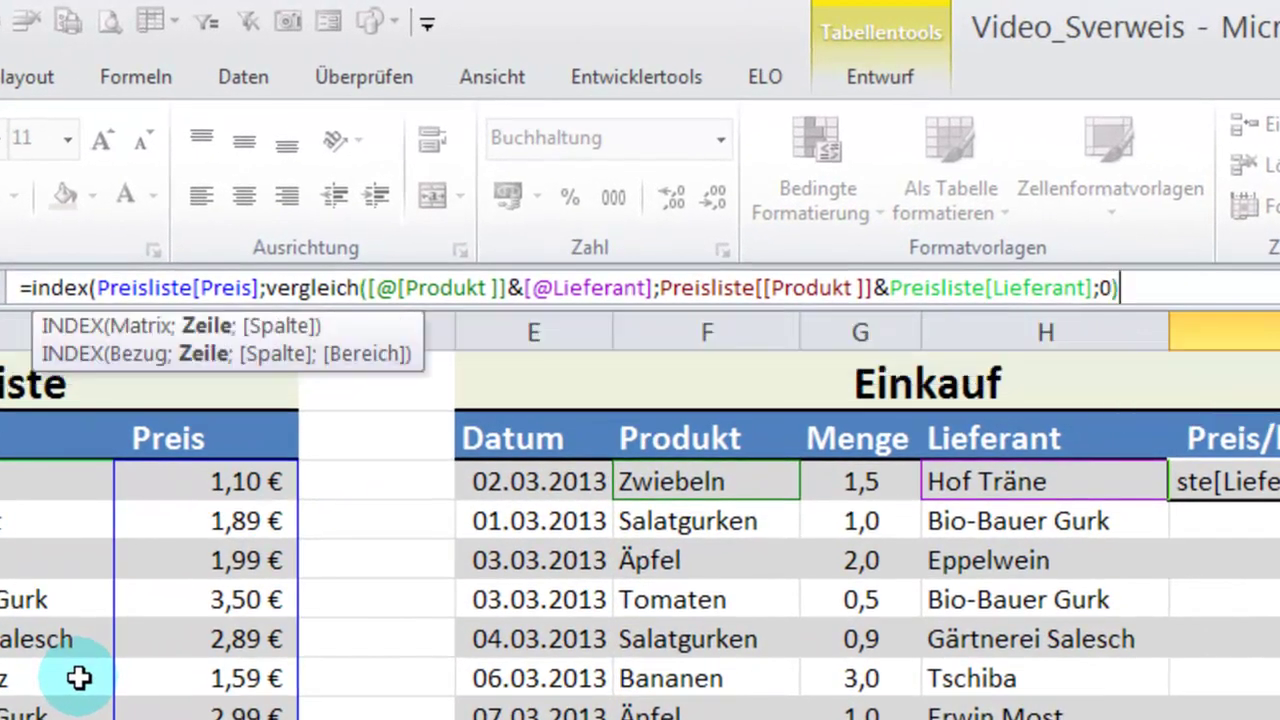
{"action": "type", "text": ")"}
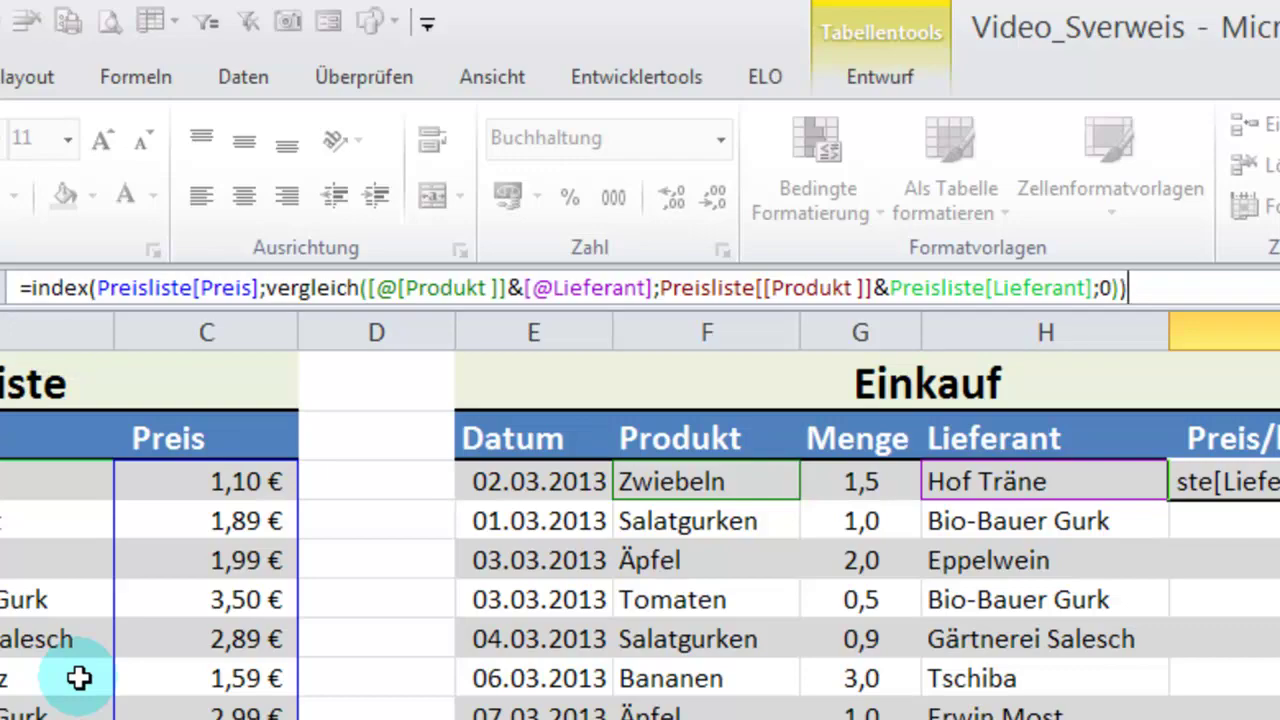
{"action": "key", "text": "ctrl+shift+Return"}
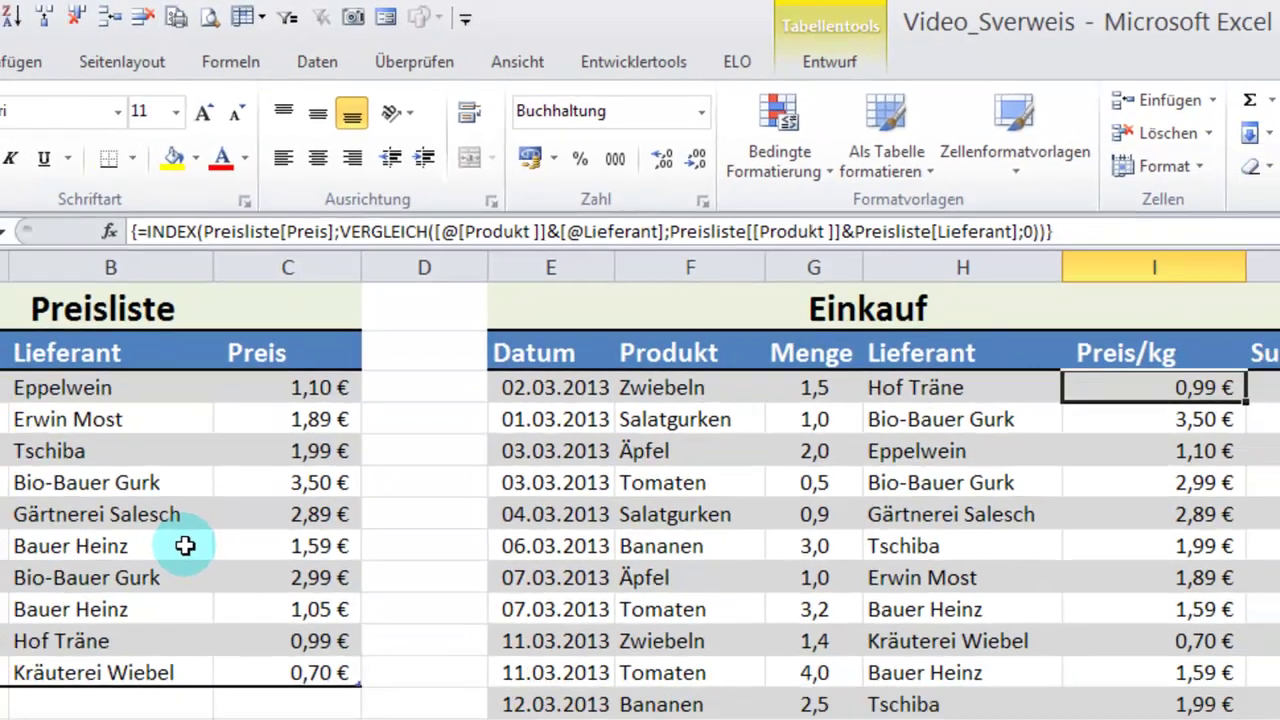